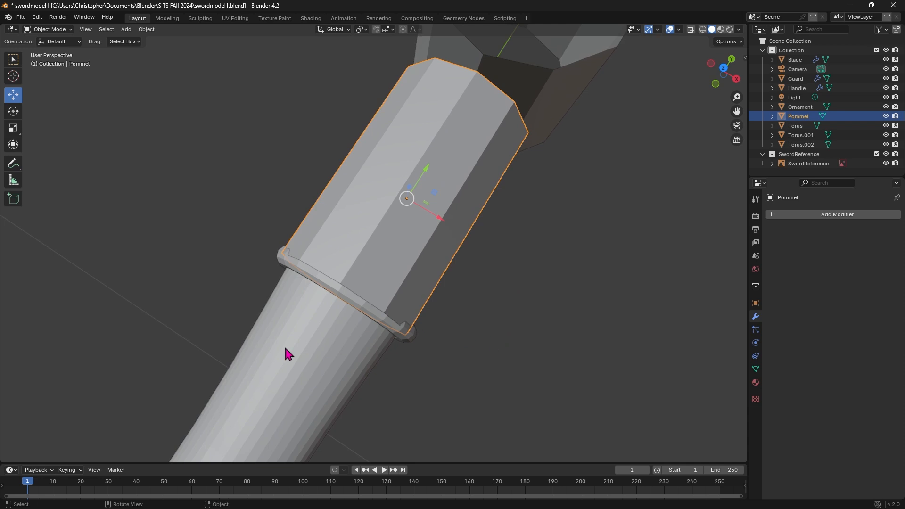
# Step: Add a Subdivision Surface modifier to the Pommel and set its viewport level to 2
pyautogui.click(824, 214)
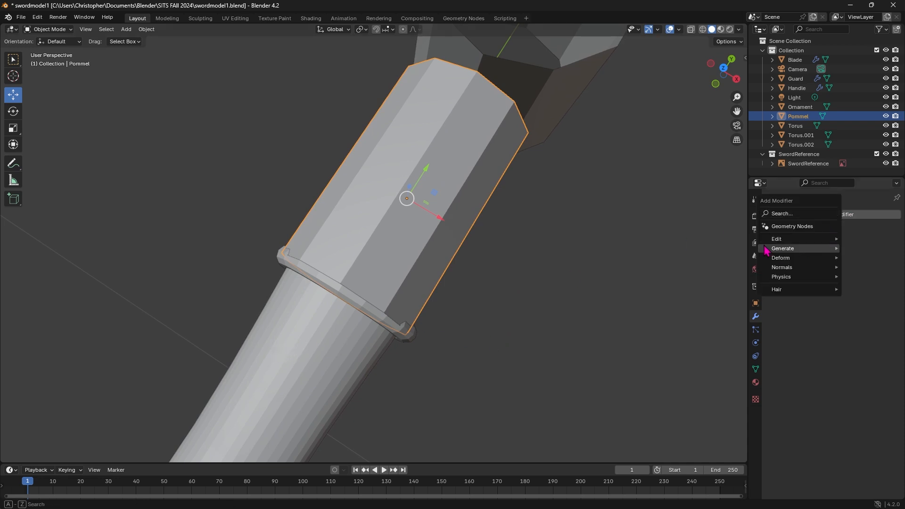
pyautogui.moveTo(766, 248)
pyautogui.click(726, 370)
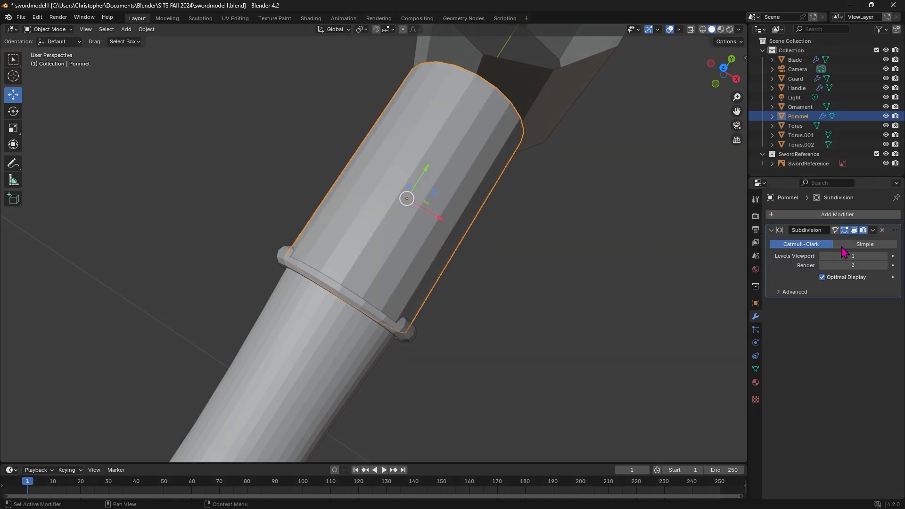
pyautogui.click(882, 257)
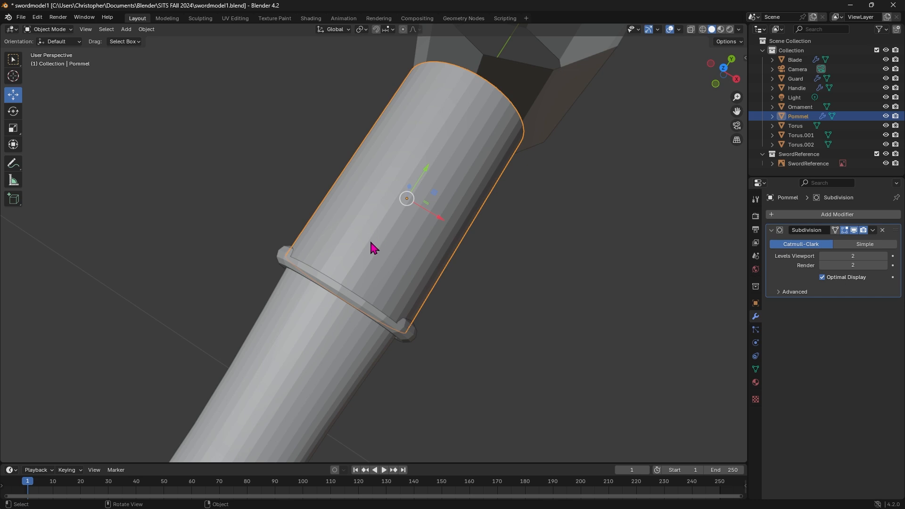
# Step: Scale the Pommel's end loop at the handle side down uniformly to about 0.871 in Edit Mode
pyautogui.moveTo(476, 309); pyautogui.dragTo(467, 290, button='middle')
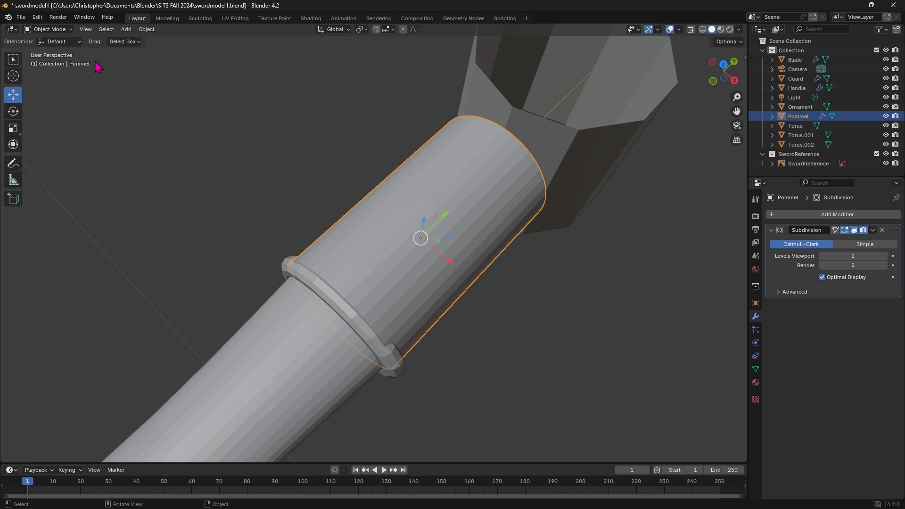
pyautogui.press('Tab')
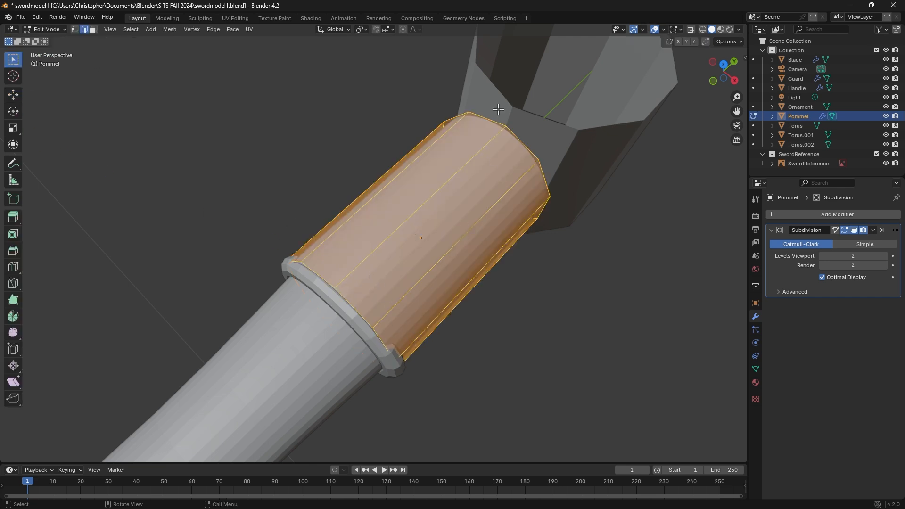
pyautogui.click(692, 29)
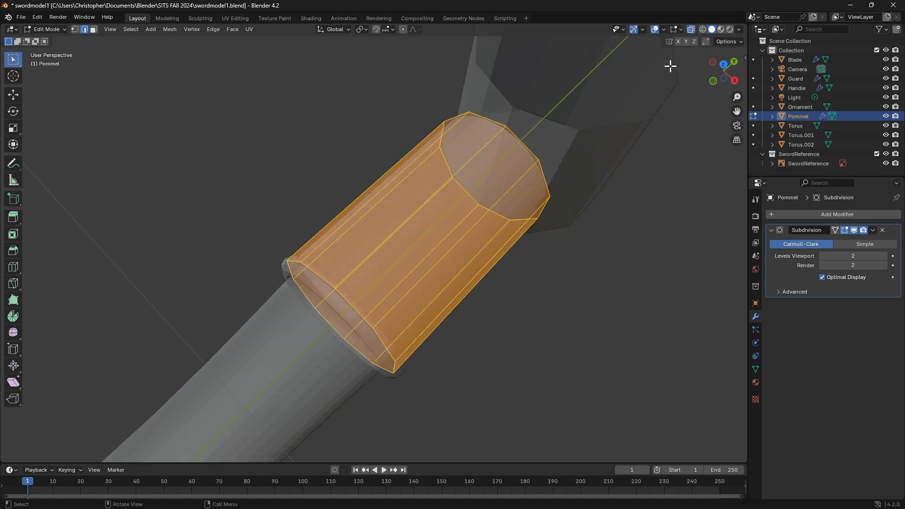
pyautogui.moveTo(557, 331)
pyautogui.mouseDown(button='middle')
pyautogui.moveTo(564, 314)
pyautogui.moveTo(558, 324)
pyautogui.mouseUp(button='middle')
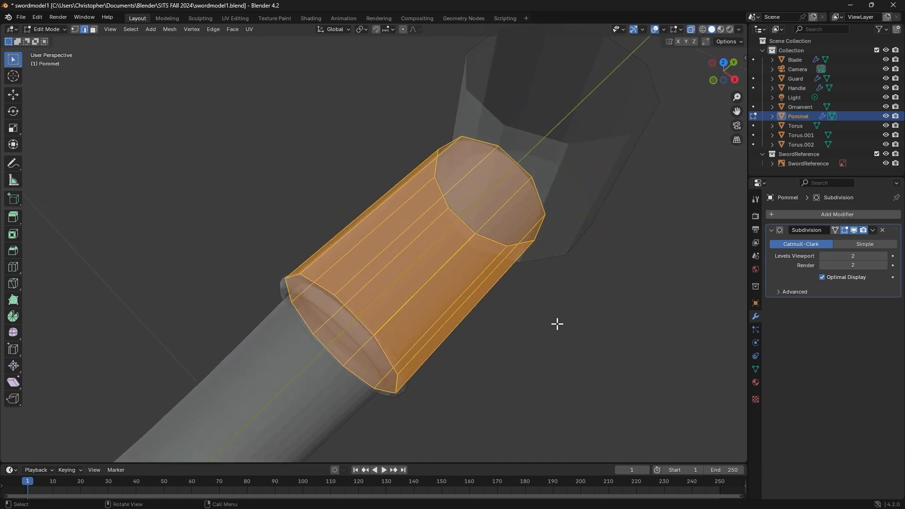
pyautogui.moveTo(258, 251); pyautogui.dragTo(439, 434)
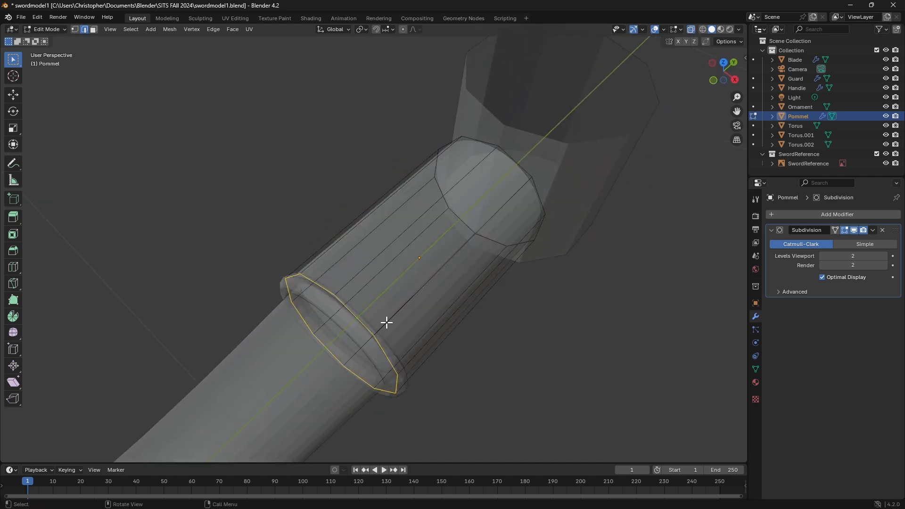
pyautogui.press('s')
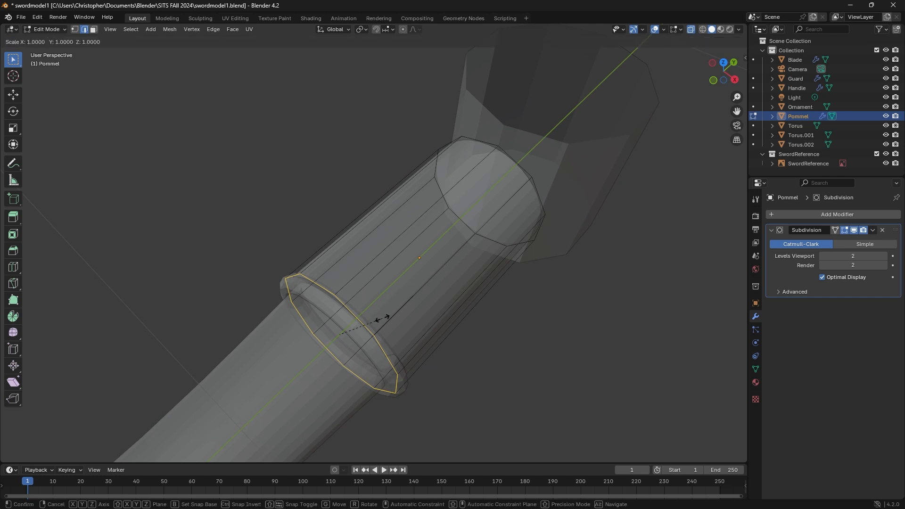
pyautogui.click(375, 318)
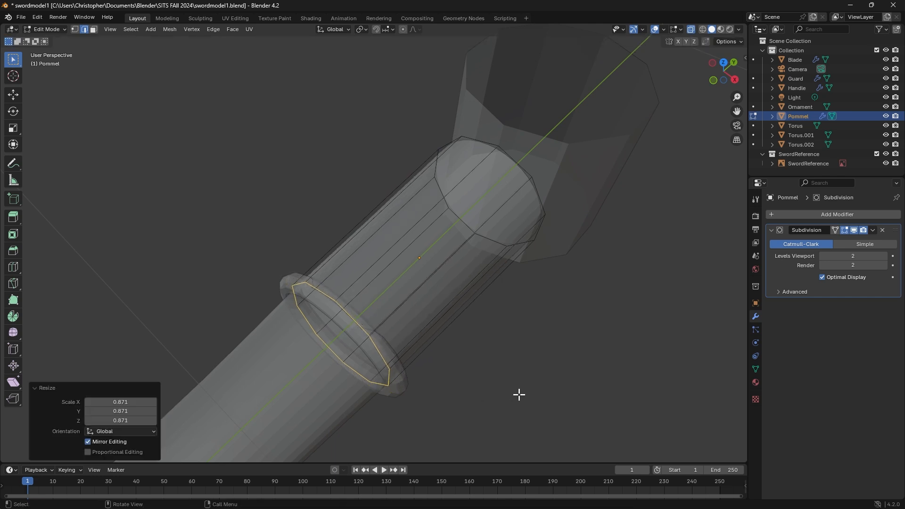
# Step: Taper the Pommel further by scaling its handle-side vertices to about 0.70, with X-ray off, and return to Object Mode
pyautogui.click(691, 29)
pyautogui.moveTo(580, 403); pyautogui.dragTo(483, 334, button='middle')
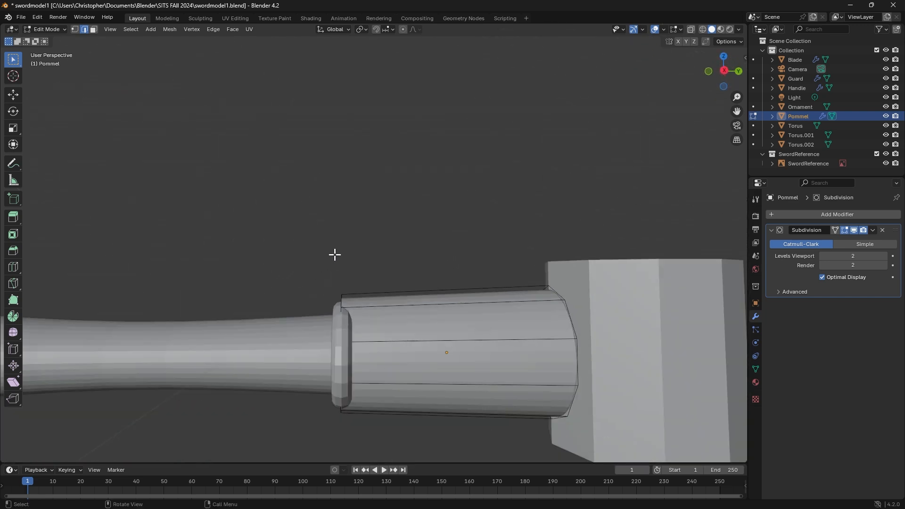
pyautogui.moveTo(384, 297); pyautogui.dragTo(391, 319, button='middle')
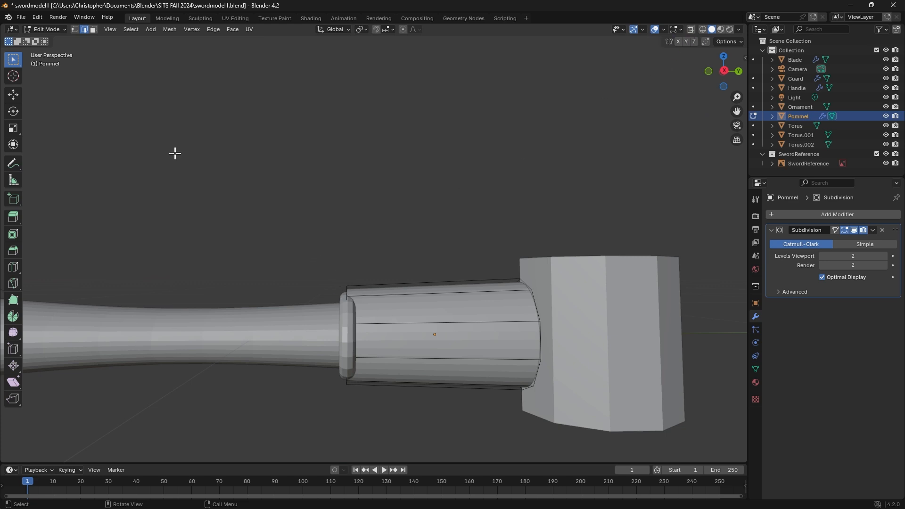
pyautogui.moveTo(311, 245); pyautogui.dragTo(401, 414)
pyautogui.press('1')
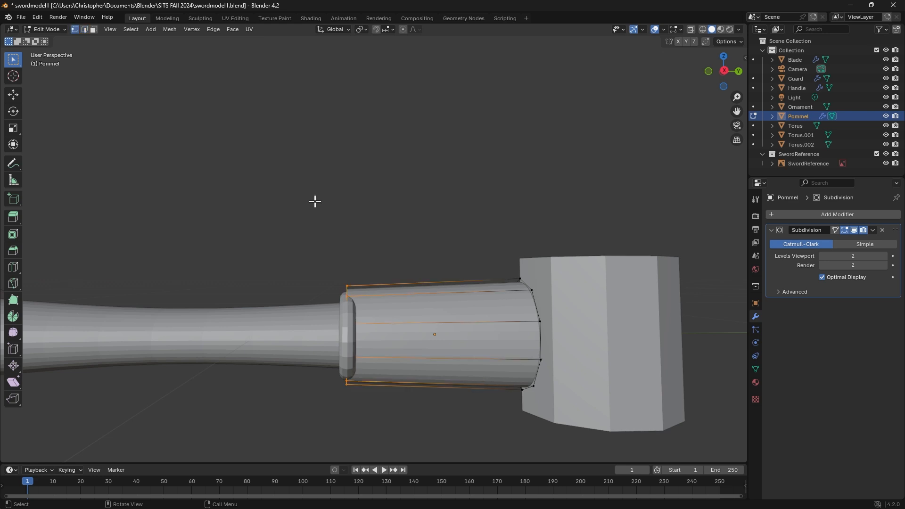
pyautogui.moveTo(317, 251); pyautogui.dragTo(407, 415)
pyautogui.press('s')
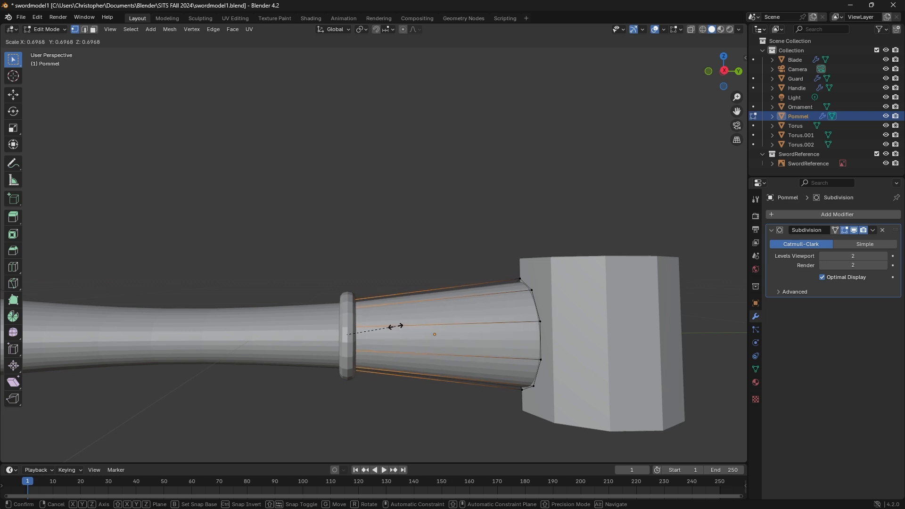
pyautogui.click(395, 326)
pyautogui.click(254, 309)
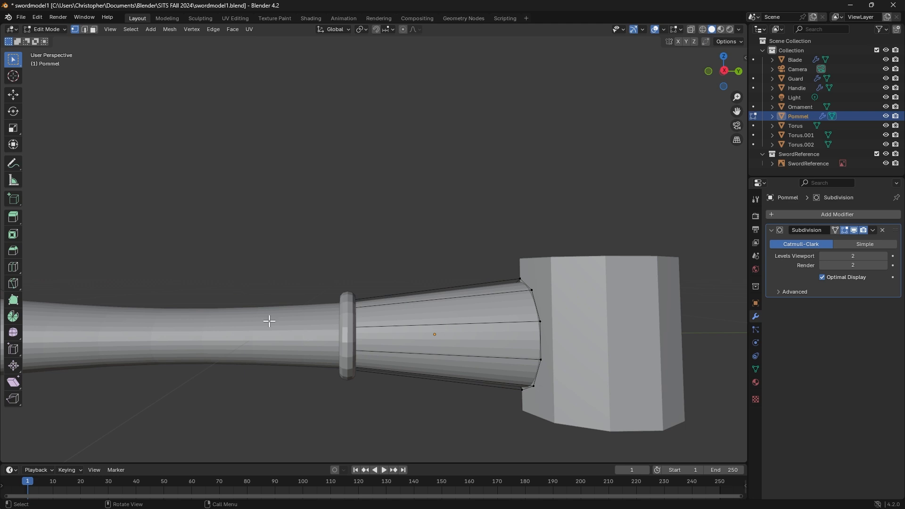
pyautogui.moveTo(343, 228); pyautogui.dragTo(390, 275, button='middle')
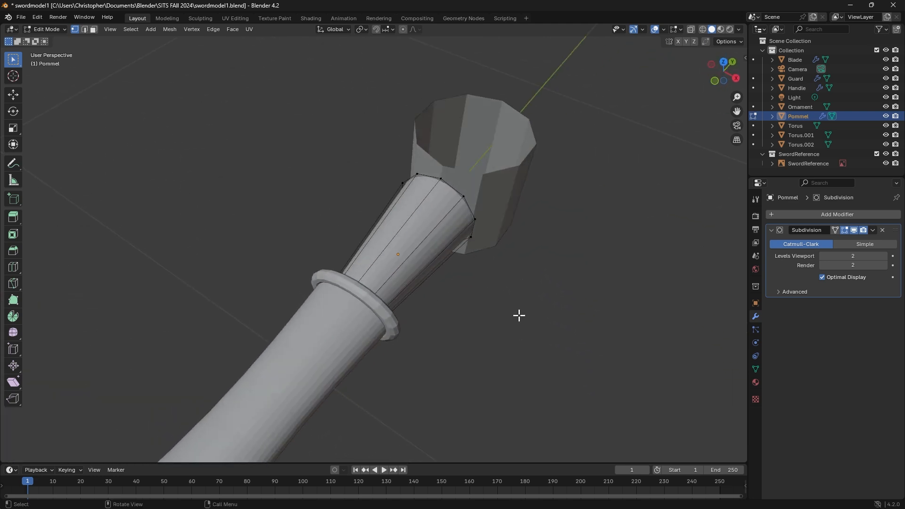
pyautogui.scroll(2, 519, 315)
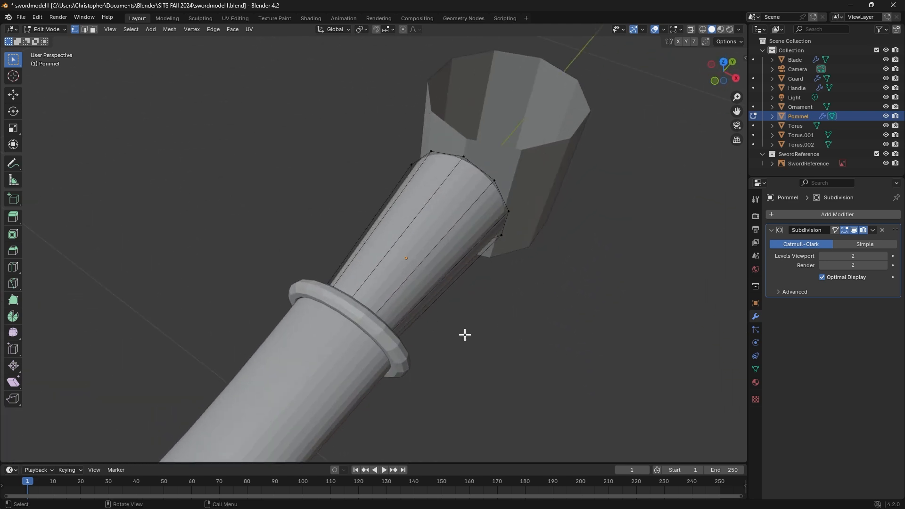
pyautogui.press('Tab')
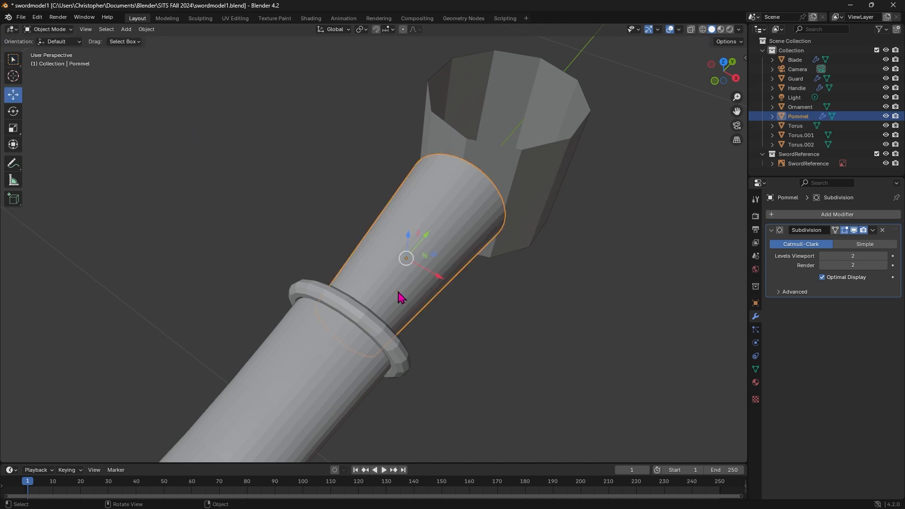
# Step: Duplicate the ring between handle and pommel and move the copy about -0.0286 m along Y to the pommel's outer end
pyautogui.click(344, 307)
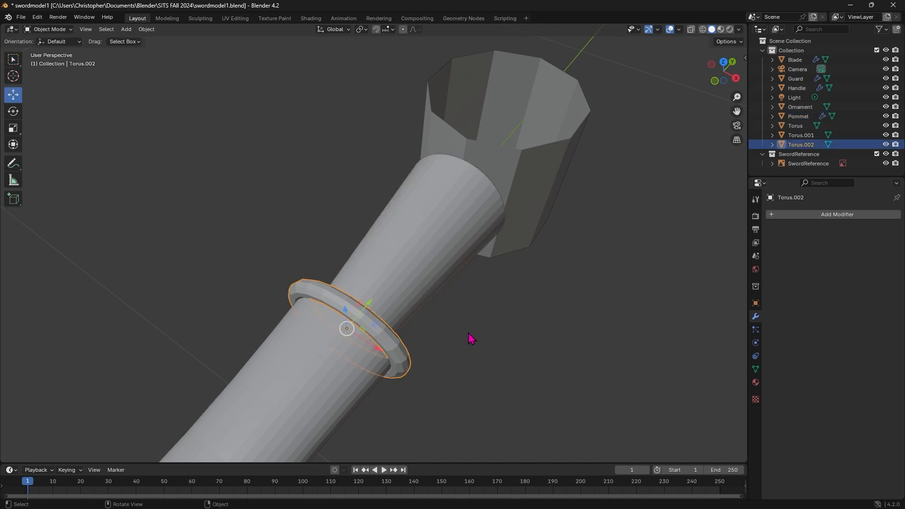
pyautogui.hotkey('ctrl', 'c')
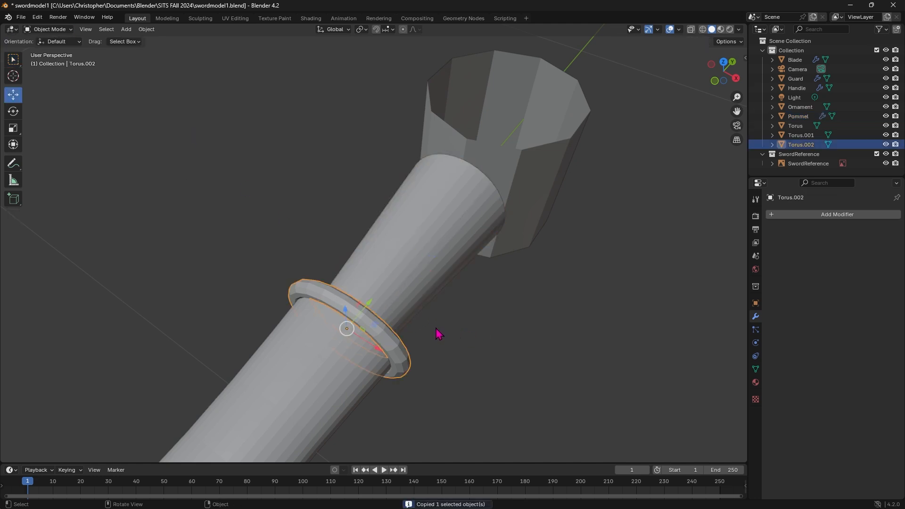
pyautogui.hotkey('ctrl', 'v')
pyautogui.moveTo(368, 304); pyautogui.dragTo(501, 197)
pyautogui.moveTo(500, 197); pyautogui.dragTo(539, 343, button='middle')
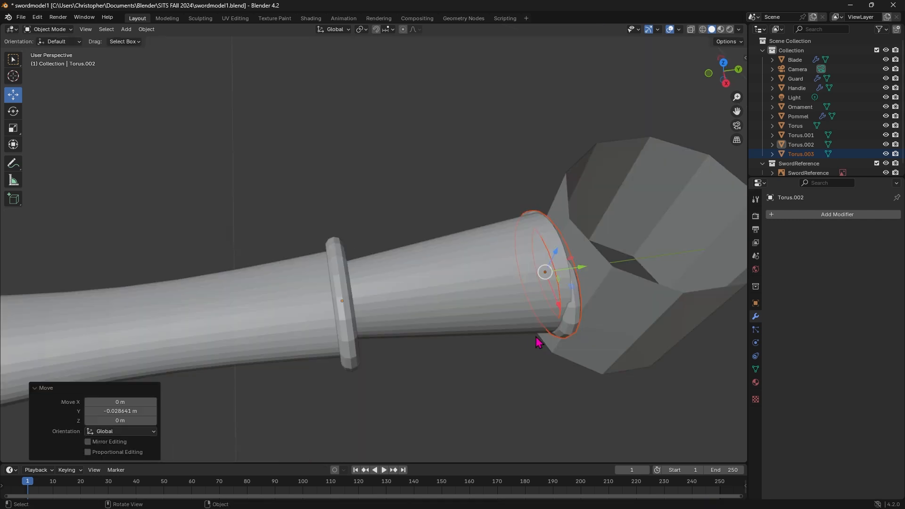
# Step: Scale the copied ring uniformly by about 1.377, and narrow it slightly along X to fit around the pommel's end
pyautogui.press('s')
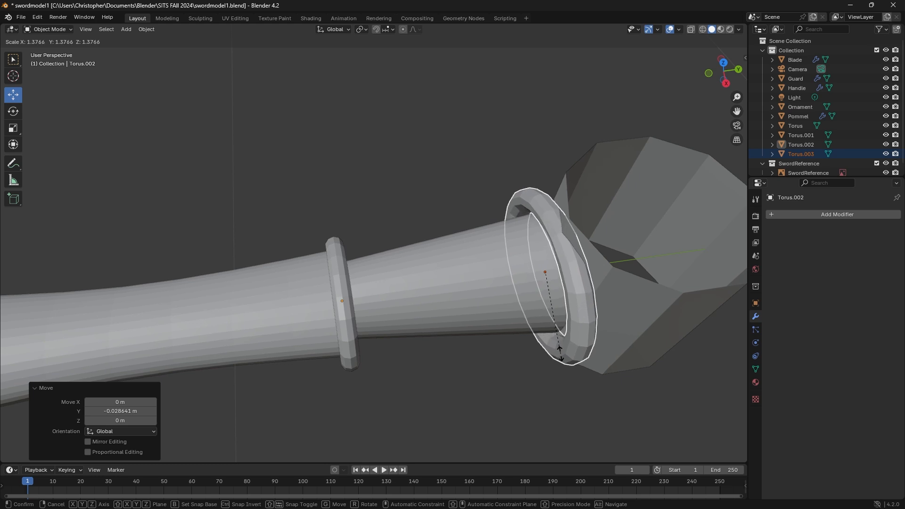
pyautogui.click(566, 362)
pyautogui.moveTo(494, 394); pyautogui.dragTo(615, 339, button='middle')
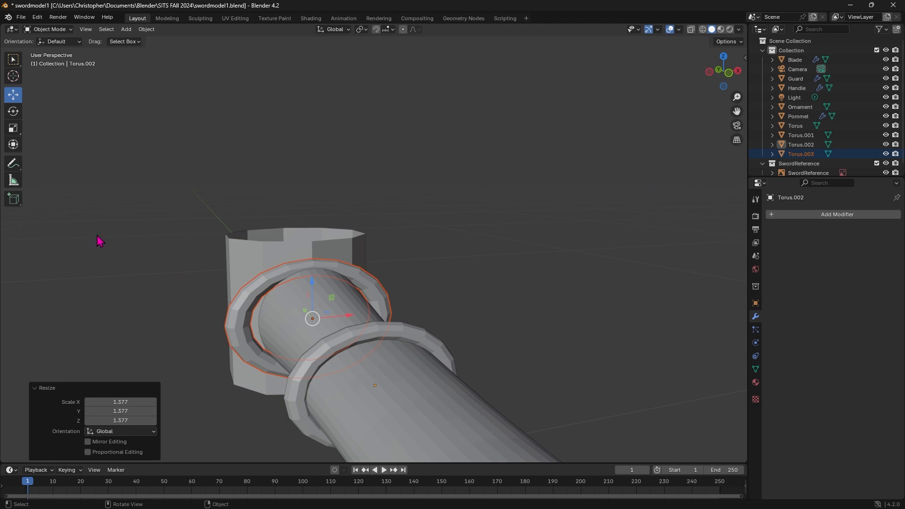
pyautogui.click(15, 128)
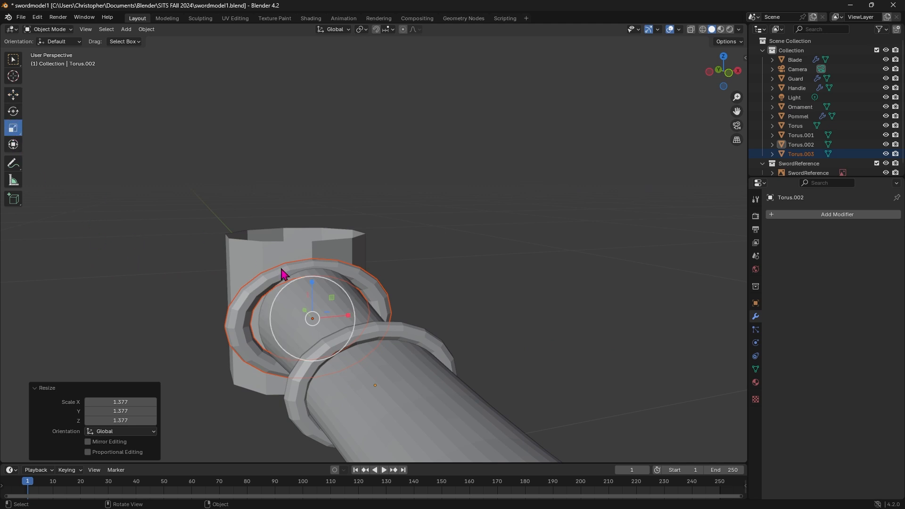
pyautogui.moveTo(350, 317); pyautogui.dragTo(343, 314)
pyautogui.click(567, 280)
pyautogui.moveTo(572, 252); pyautogui.dragTo(506, 221, button='middle')
pyautogui.scroll(-2, 611, 296)
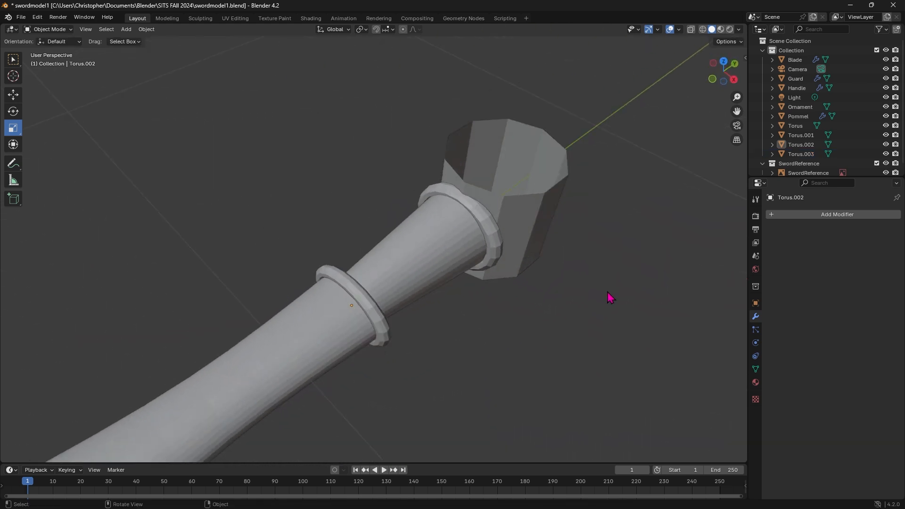
# Step: Select the Pommel's vertices at the handle-side ring in Edit Mode and widen them along X
pyautogui.scroll(-2, 598, 300)
pyautogui.moveTo(530, 301); pyautogui.dragTo(382, 259, button='middle')
pyautogui.click(348, 248)
pyautogui.moveTo(392, 330); pyautogui.dragTo(653, 330, button='middle')
pyautogui.moveTo(446, 343); pyautogui.dragTo(477, 332, button='middle')
pyautogui.click(406, 335)
pyautogui.press('Tab')
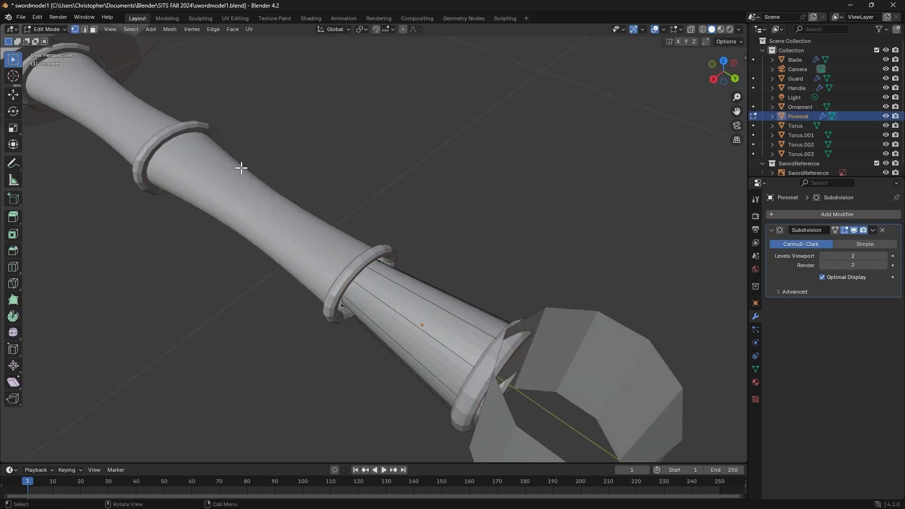
pyautogui.moveTo(325, 215); pyautogui.dragTo(425, 333)
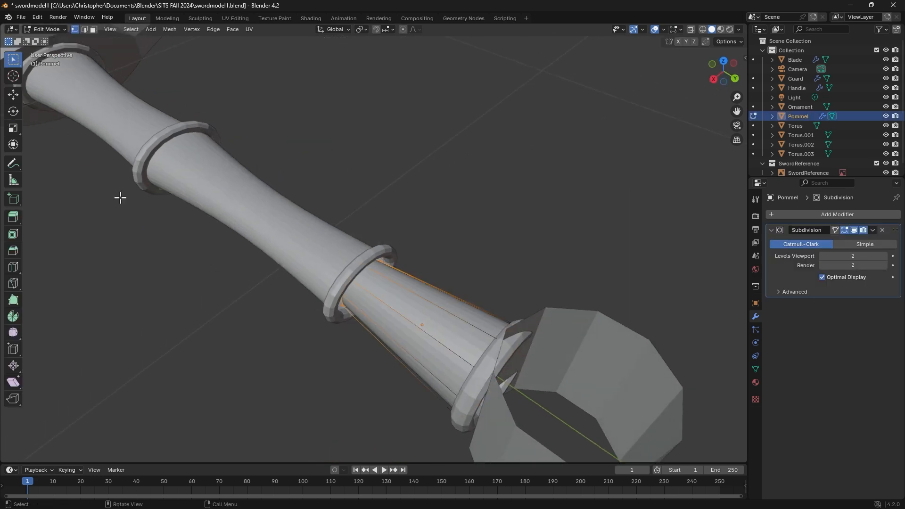
pyautogui.click(13, 129)
pyautogui.moveTo(503, 256); pyautogui.dragTo(466, 224, button='middle')
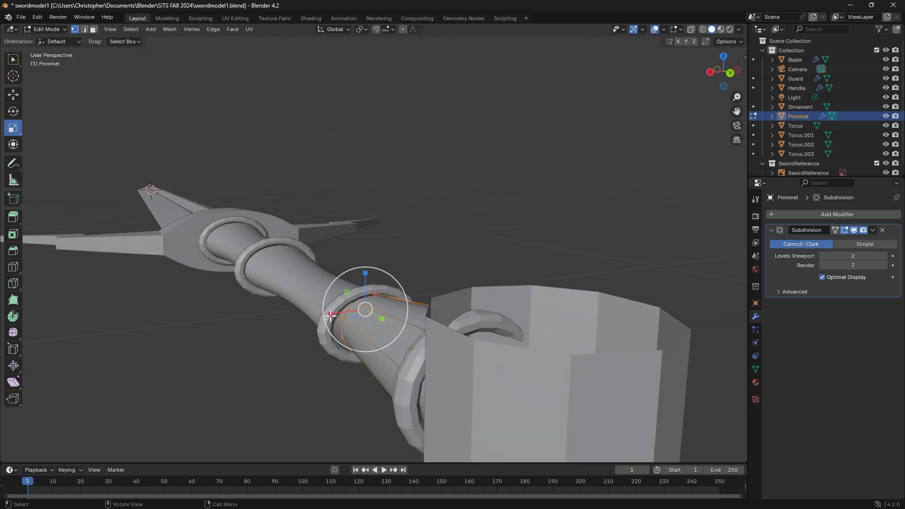
pyautogui.moveTo(331, 313); pyautogui.dragTo(299, 314)
pyautogui.click(210, 312)
pyautogui.click(14, 60)
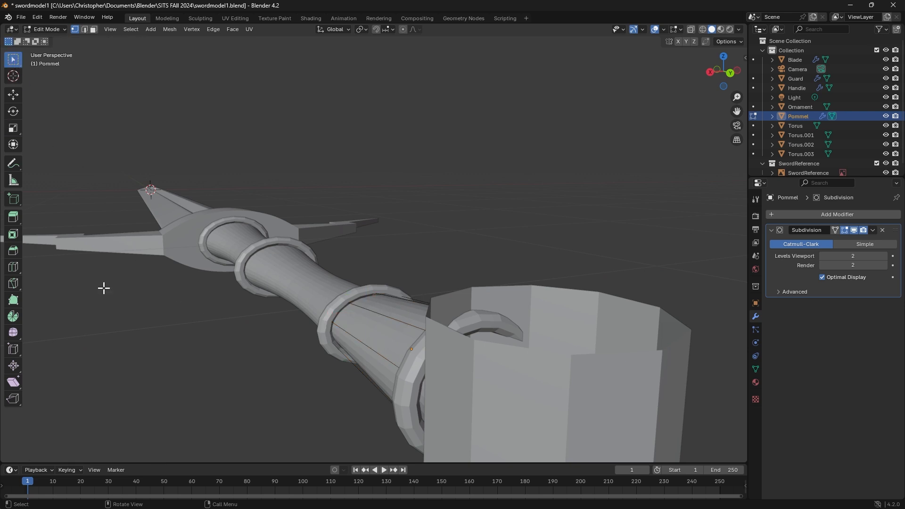
# Step: Leave Edit Mode on the Pommel, select the Ornament at the pommel's outer end and open it in Edit Mode
pyautogui.moveTo(146, 327); pyautogui.dragTo(427, 295, button='middle')
pyautogui.moveTo(194, 217); pyautogui.dragTo(244, 313, button='middle')
pyautogui.scroll(2, 260, 349)
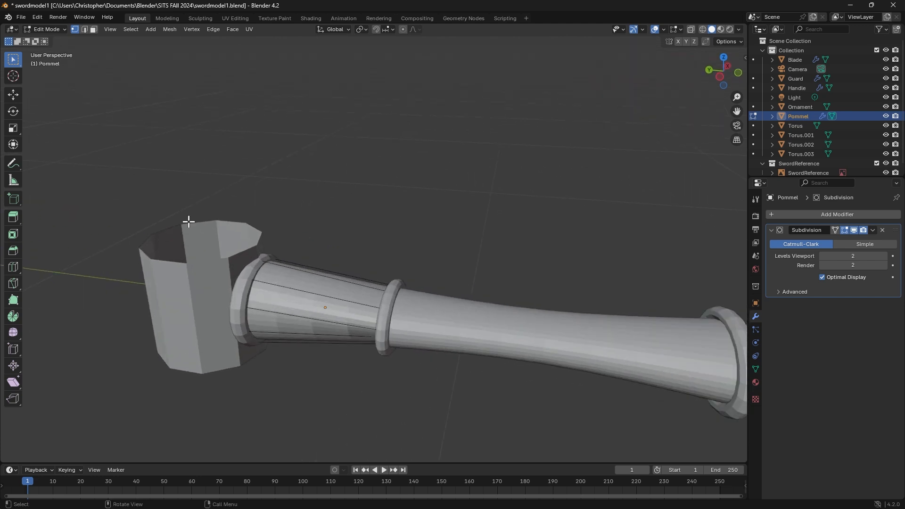
pyautogui.keyDown('shift'); pyautogui.moveTo(140, 360); pyautogui.dragTo(309, 356, button='middle'); pyautogui.keyUp('shift')
pyautogui.moveTo(374, 376)
pyautogui.mouseDown(button='middle')
pyautogui.moveTo(376, 383)
pyautogui.moveTo(358, 378)
pyautogui.mouseUp(button='middle')
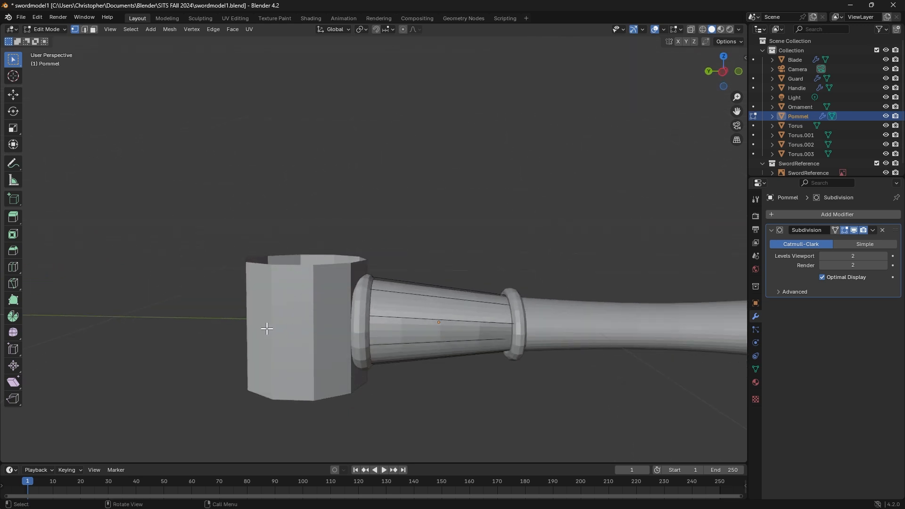
pyautogui.moveTo(225, 330); pyautogui.dragTo(222, 349, button='middle')
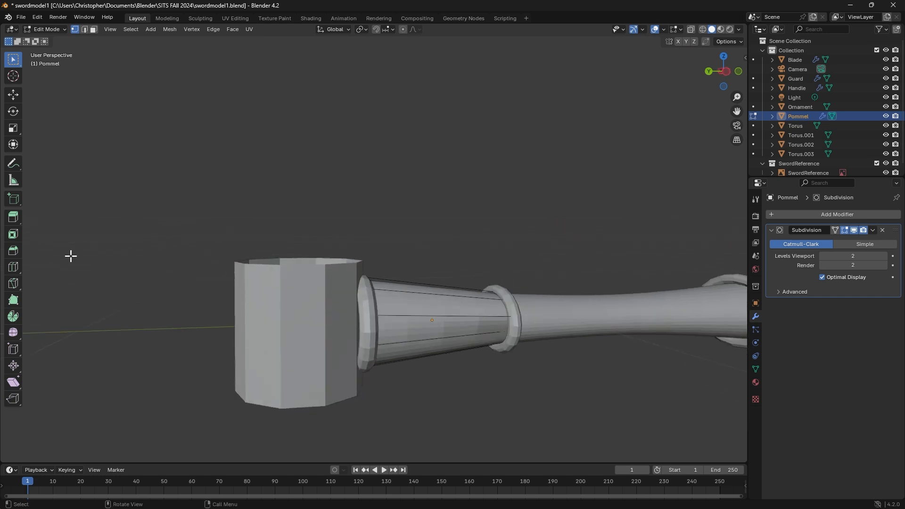
pyautogui.click(14, 269)
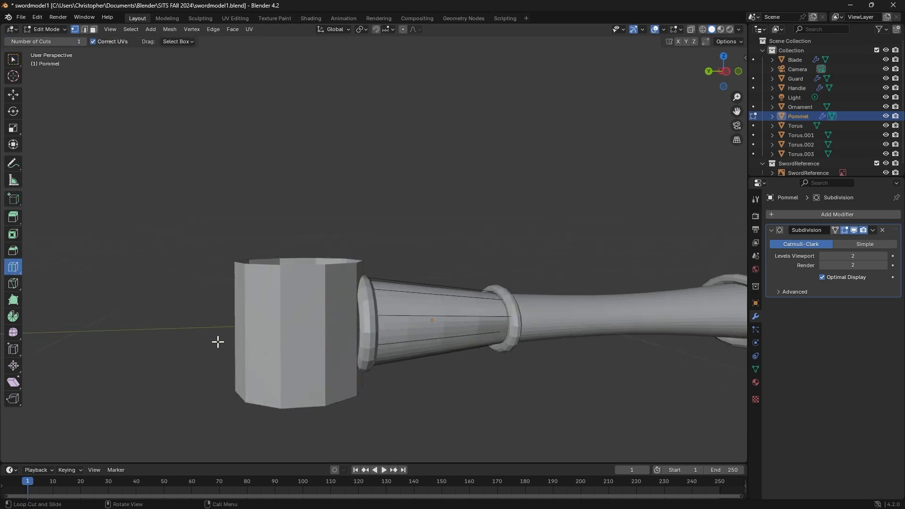
pyautogui.press('Tab')
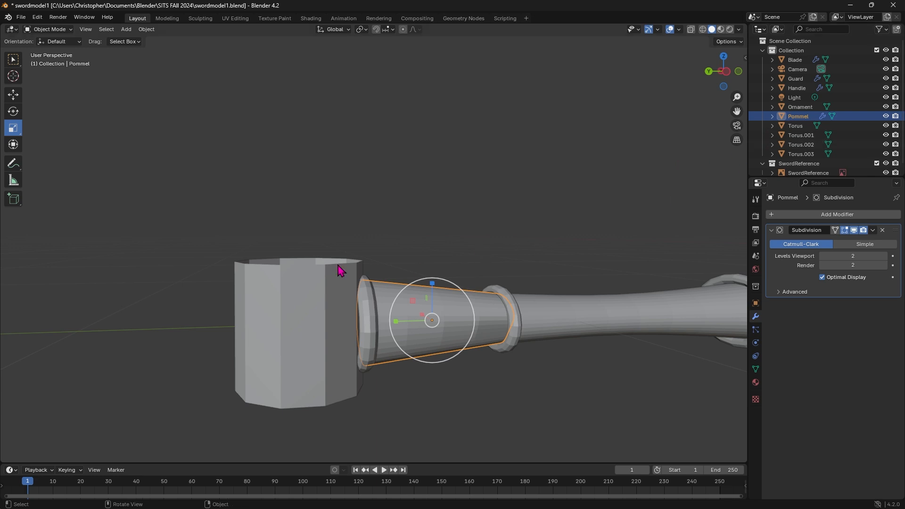
pyautogui.click(288, 330)
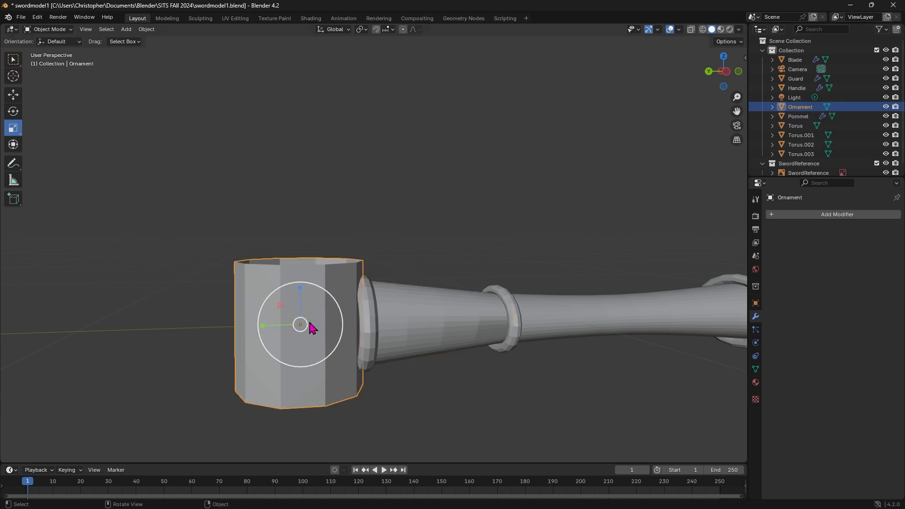
pyautogui.press('Tab')
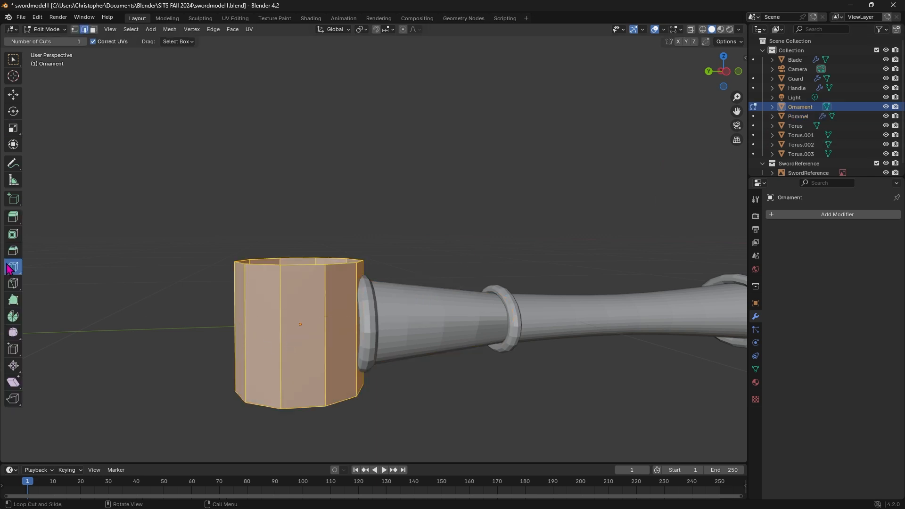
# Step: Add two horizontal loop cuts around the Ornament, one at mid-height and one halfway up its upper half
pyautogui.click(312, 342)
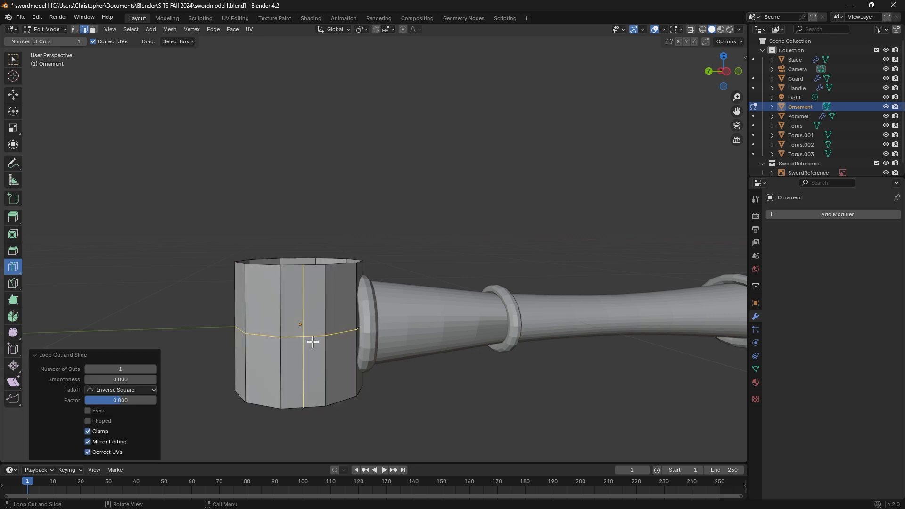
pyautogui.click(319, 312)
pyautogui.moveTo(500, 214); pyautogui.dragTo(452, 250, button='middle')
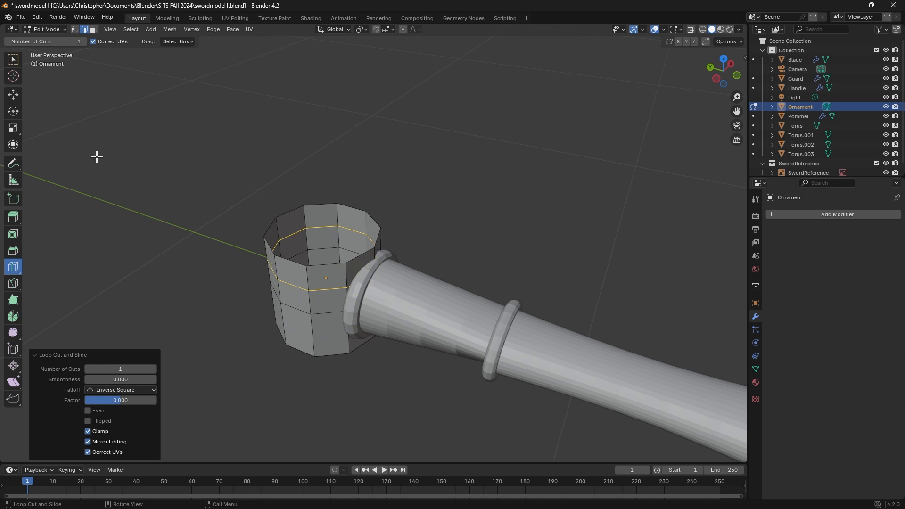
# Step: Fill the Ornament's open upper edge loop with a face and scale that face uniformly to about 0.833
pyautogui.click(13, 60)
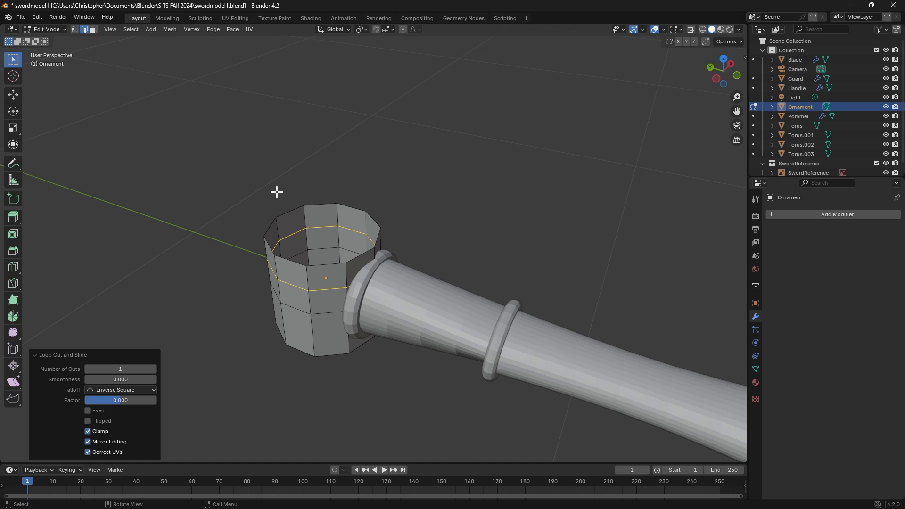
pyautogui.keyDown('alt'); pyautogui.click(327, 263); pyautogui.keyUp('alt')
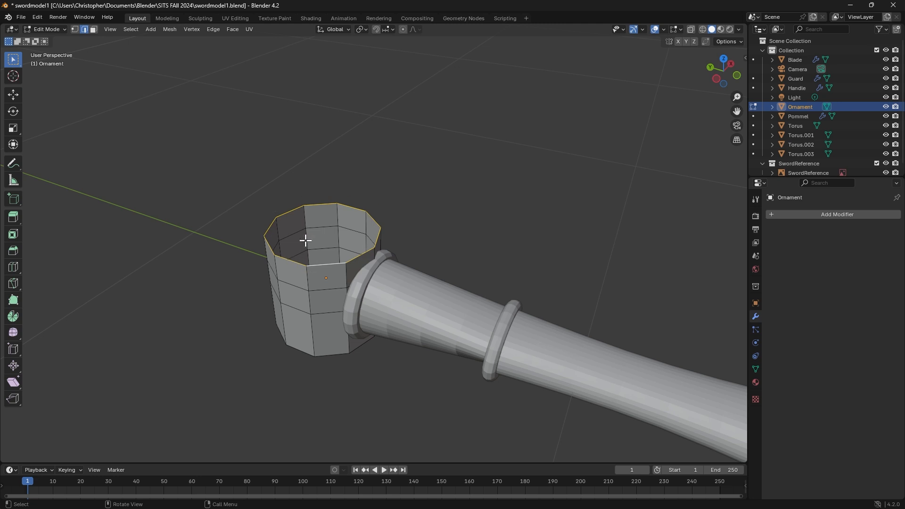
pyautogui.press('f')
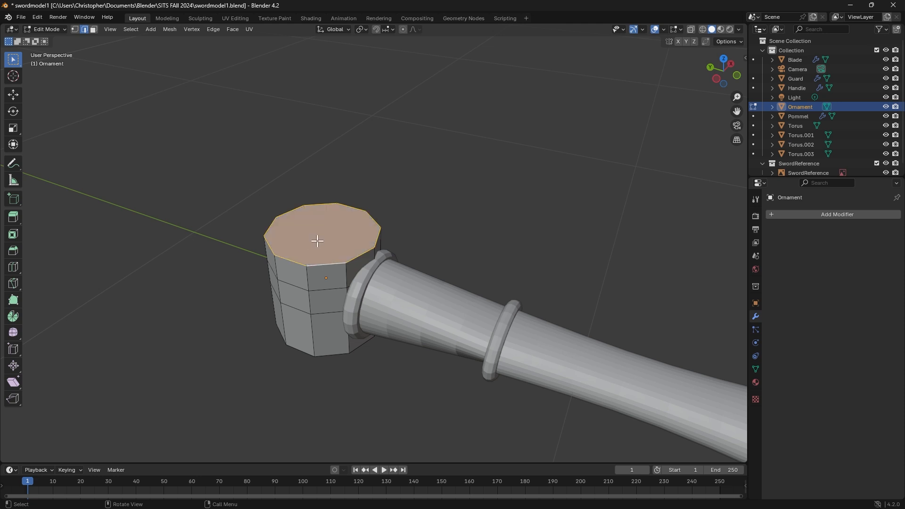
pyautogui.press('s')
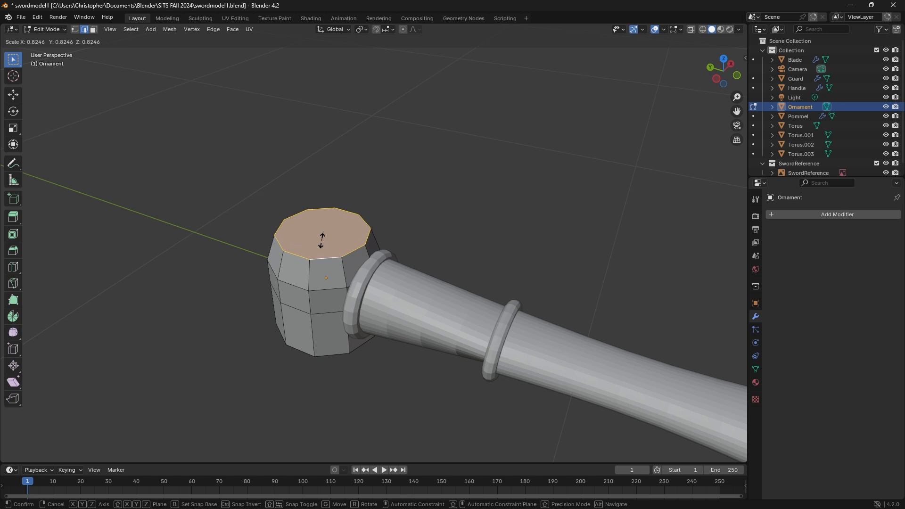
pyautogui.click(321, 240)
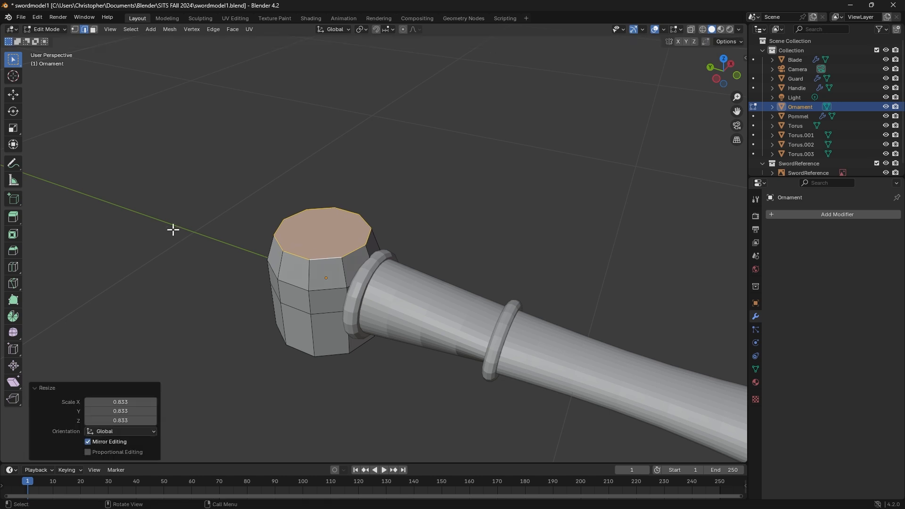
# Step: Move the Ornament's scaled top face down about 0.032 m along Z
pyautogui.moveTo(240, 347); pyautogui.dragTo(279, 305, button='middle')
pyautogui.moveTo(283, 342); pyautogui.dragTo(289, 343, button='middle')
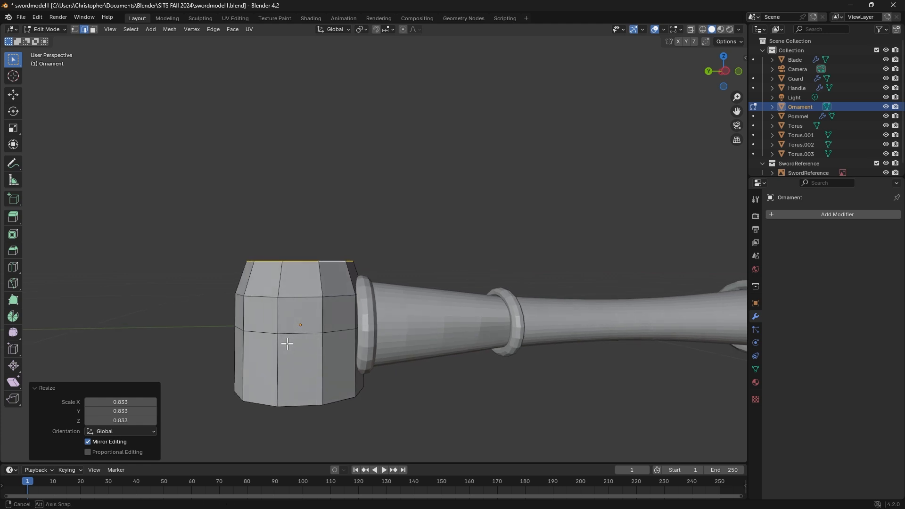
pyautogui.click(14, 96)
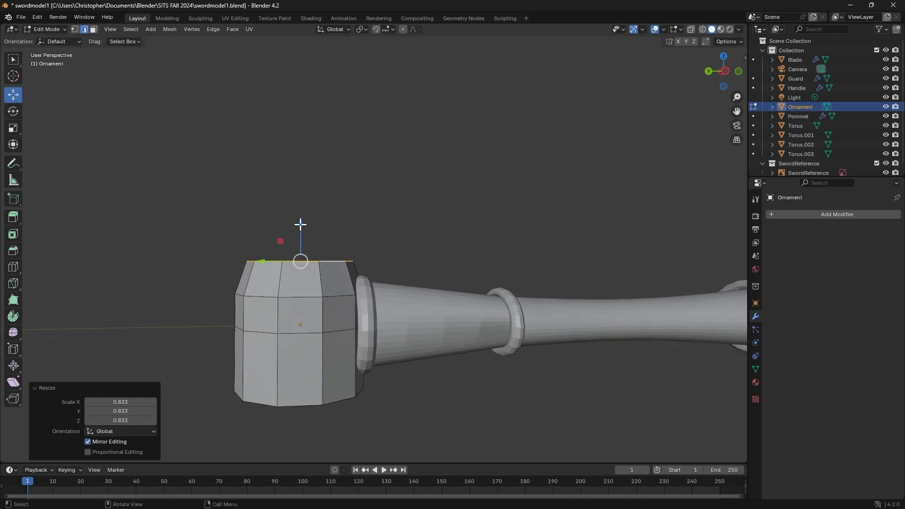
pyautogui.moveTo(300, 227); pyautogui.dragTo(304, 241)
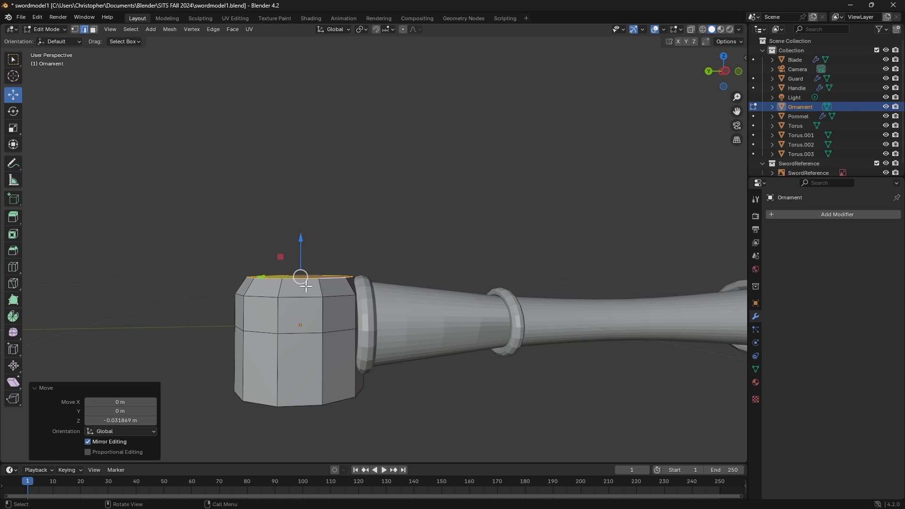
# Step: Inset the Ornament's top face by about 0.139 m to form a rim
pyautogui.moveTo(253, 259); pyautogui.dragTo(437, 246, button='middle')
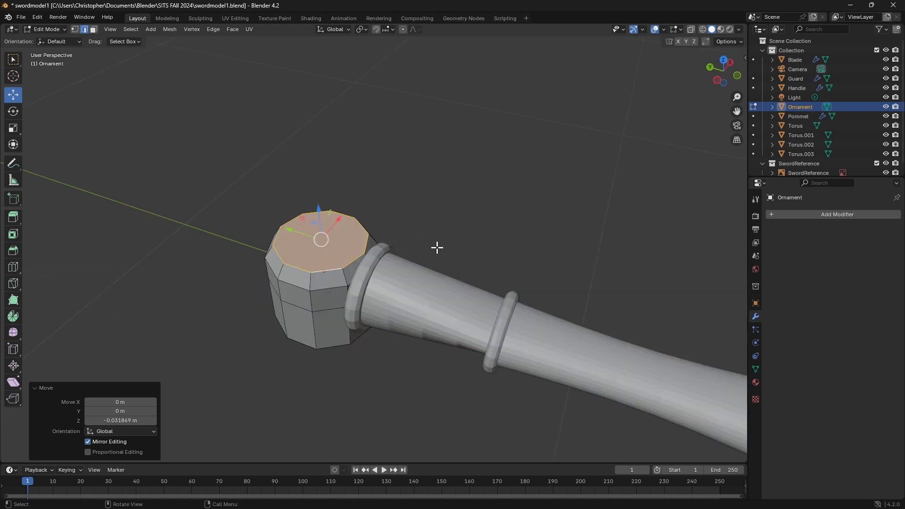
pyautogui.click(13, 234)
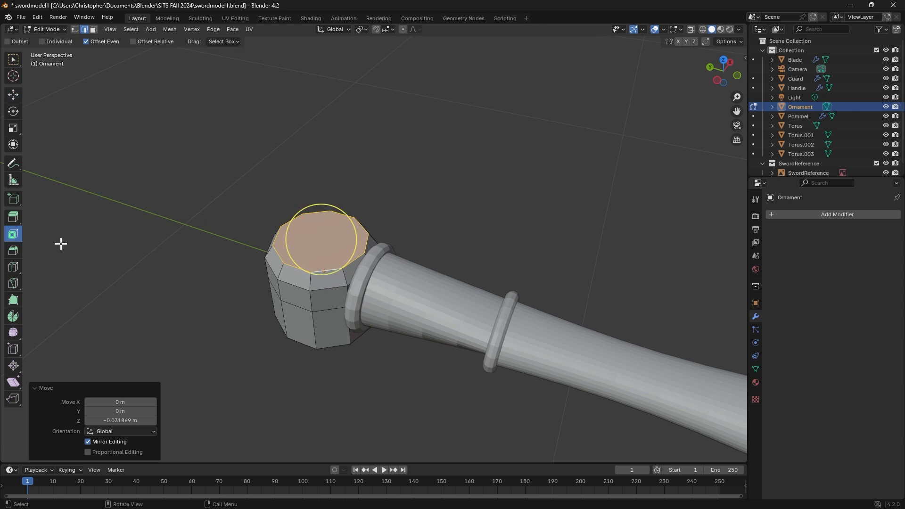
pyautogui.moveTo(352, 242); pyautogui.dragTo(340, 240)
pyautogui.moveTo(450, 210); pyautogui.dragTo(453, 230, button='middle')
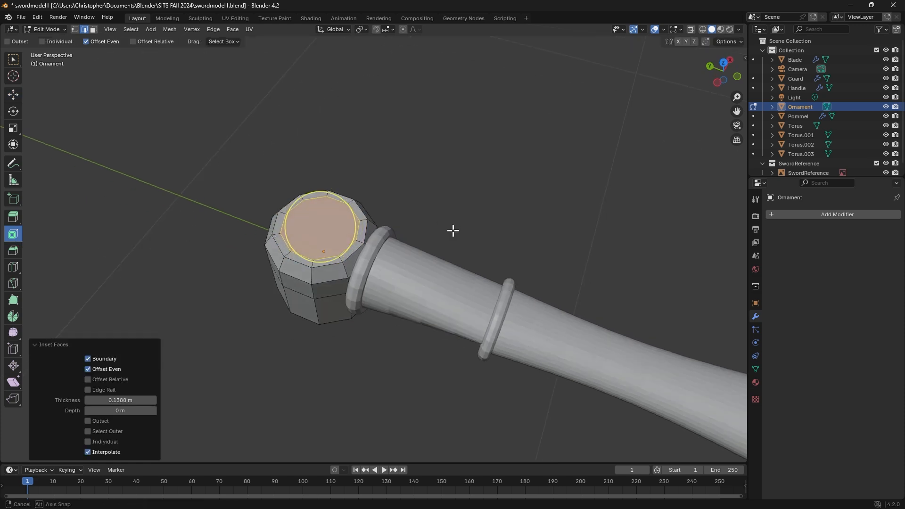
# Step: Extrude the inset face about 0.05 m down into the Ornament to form a recess
pyautogui.click(13, 218)
pyautogui.moveTo(317, 204); pyautogui.dragTo(324, 219)
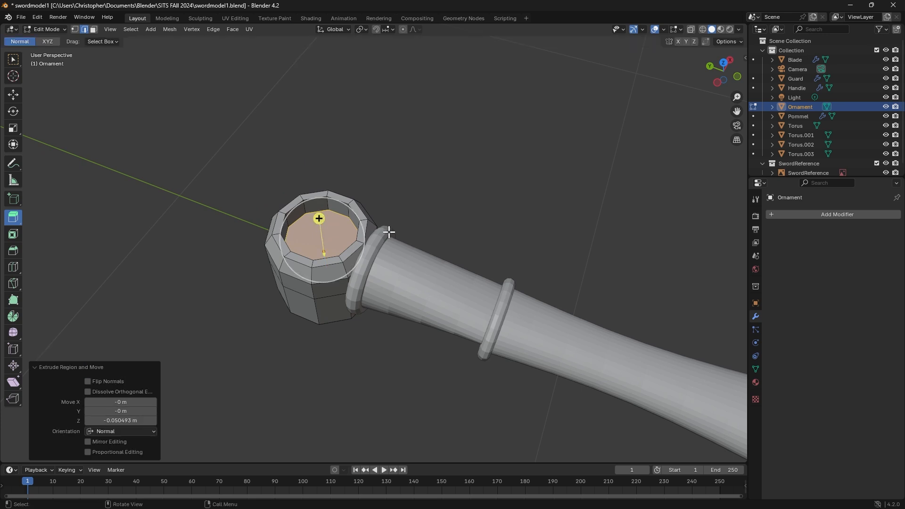
pyautogui.scroll(3, 432, 188)
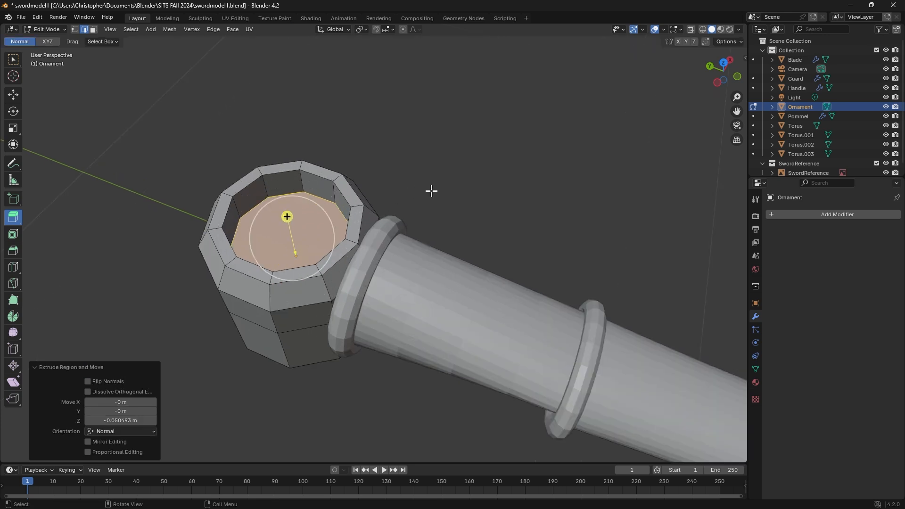
pyautogui.moveTo(477, 165)
pyautogui.mouseDown(button='middle')
pyautogui.moveTo(488, 189)
pyautogui.moveTo(503, 174)
pyautogui.moveTo(482, 176)
pyautogui.mouseUp(button='middle')
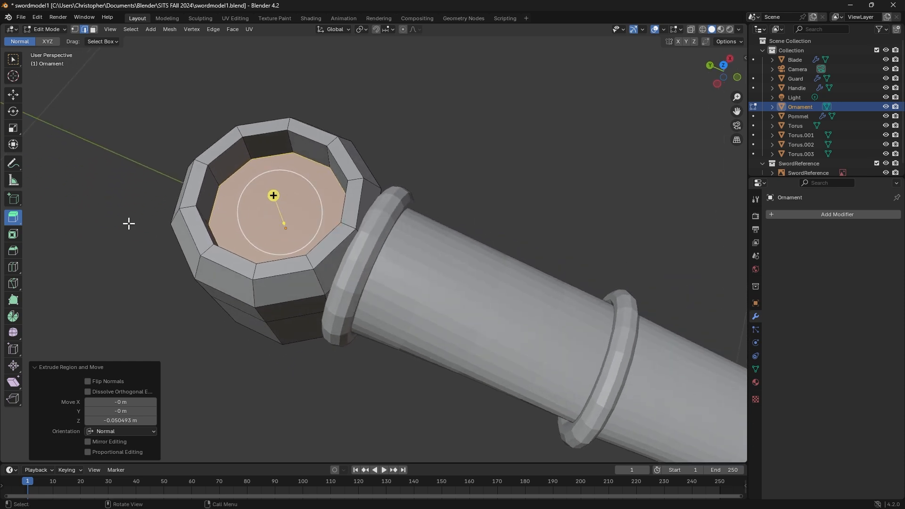
# Step: Inset the recess floor into concentric rings, the innermost by about 0.154 m, and merge the innermost vertices at center
pyautogui.click(14, 234)
pyautogui.moveTo(311, 211)
pyautogui.mouseDown()
pyautogui.moveTo(292, 210)
pyautogui.moveTo(313, 217)
pyautogui.mouseUp()
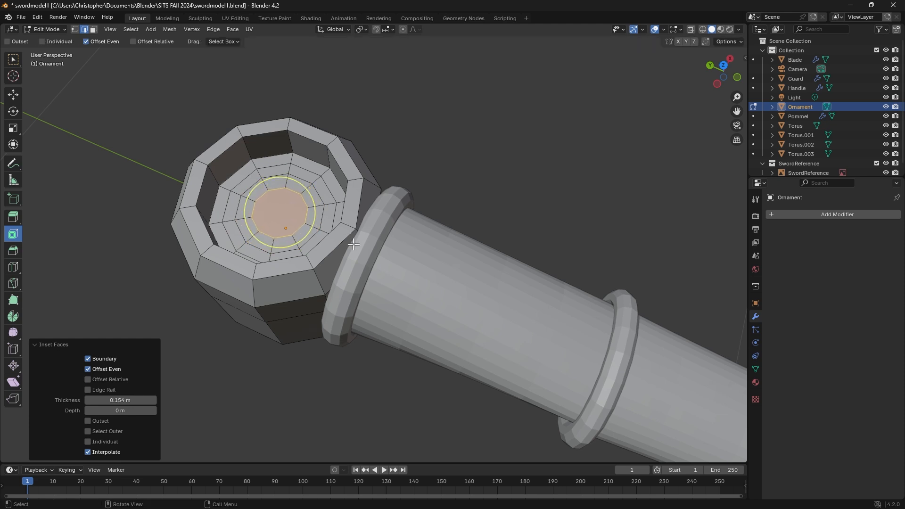
pyautogui.press('1')
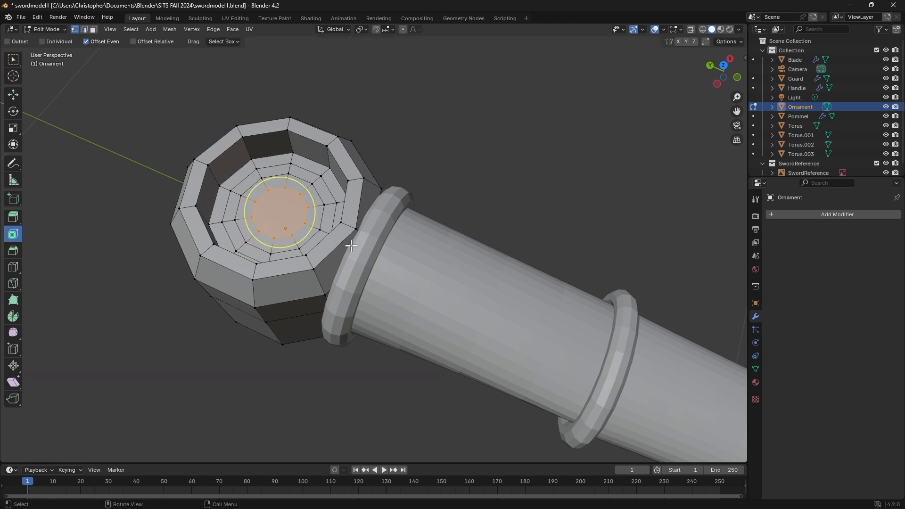
pyautogui.press('m')
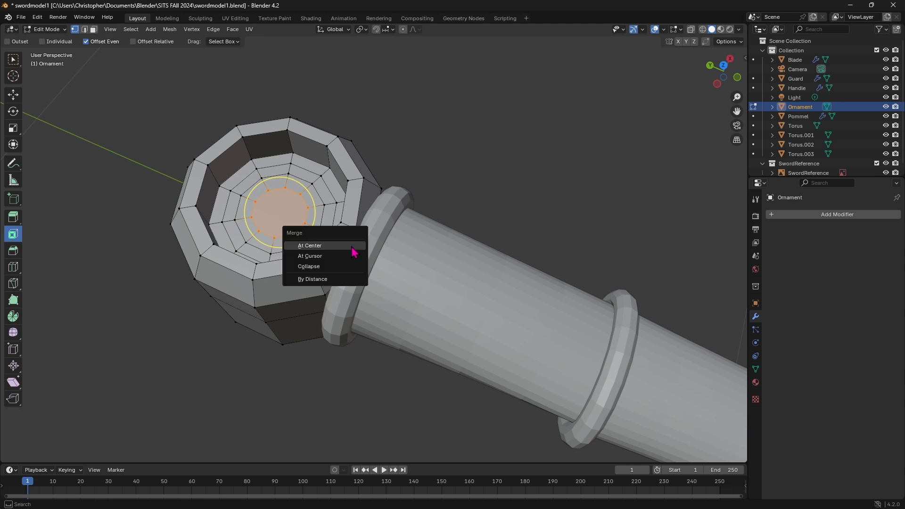
pyautogui.click(354, 252)
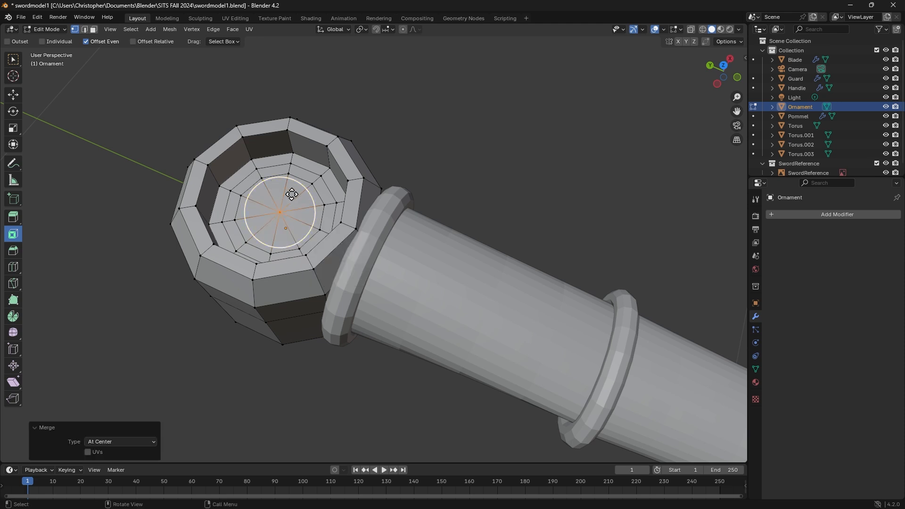
pyautogui.click(121, 273)
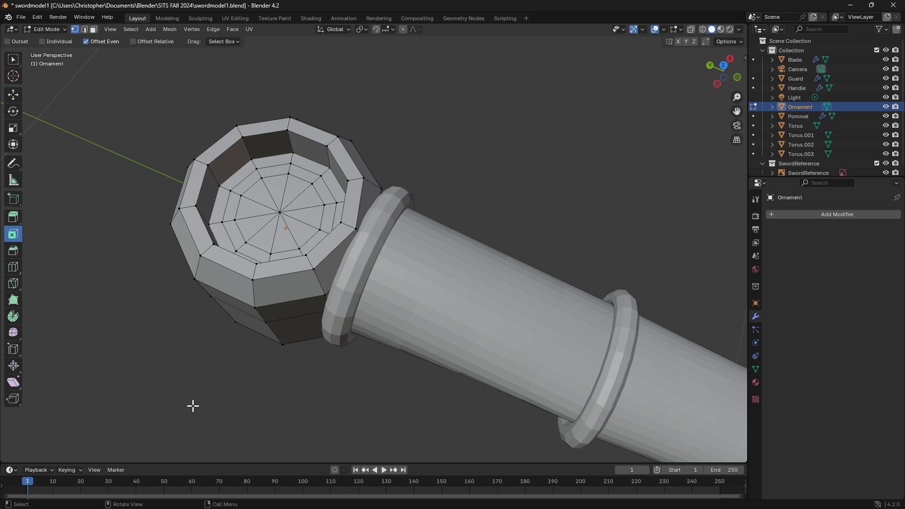
# Step: With X-ray on, select all Ornament faces below the middle edge loop and delete them
pyautogui.moveTo(259, 337); pyautogui.dragTo(398, 355, button='middle')
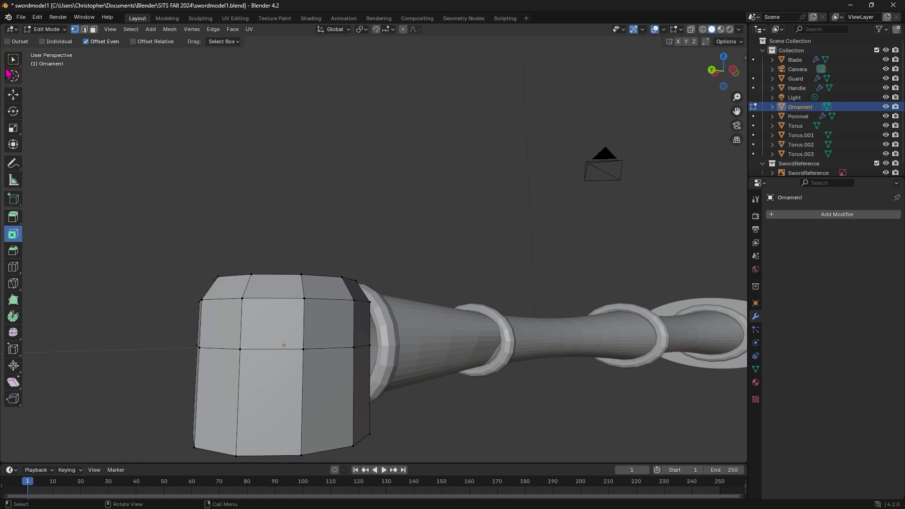
pyautogui.click(94, 29)
pyautogui.click(691, 29)
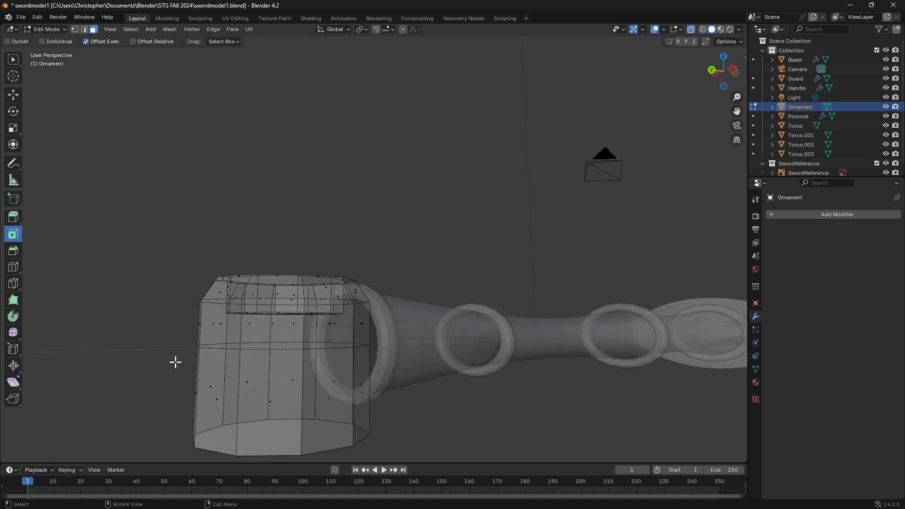
pyautogui.moveTo(174, 353); pyautogui.dragTo(459, 462)
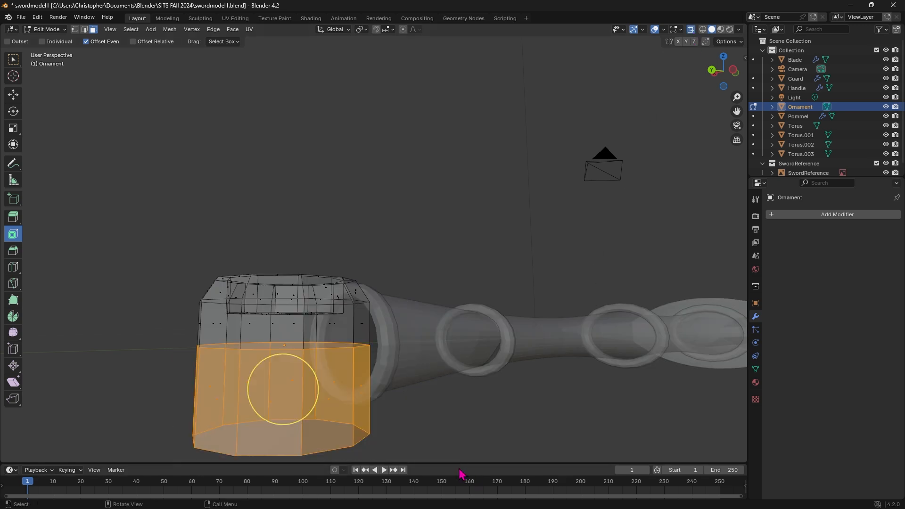
pyautogui.moveTo(542, 428); pyautogui.dragTo(479, 426, button='middle')
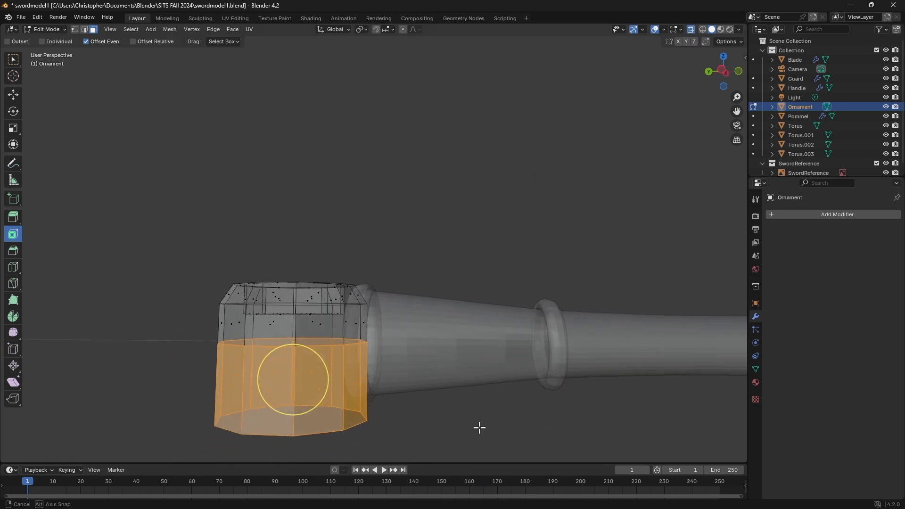
pyautogui.rightClick(287, 382)
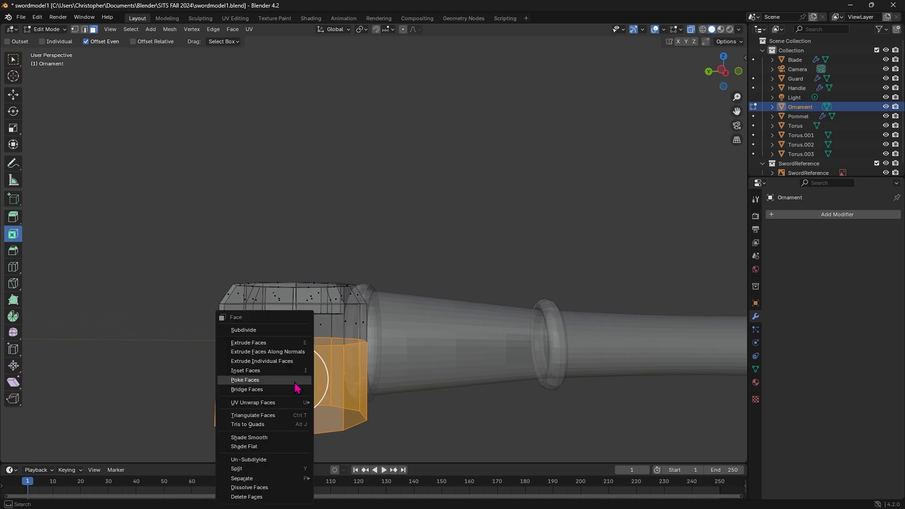
pyautogui.click(286, 497)
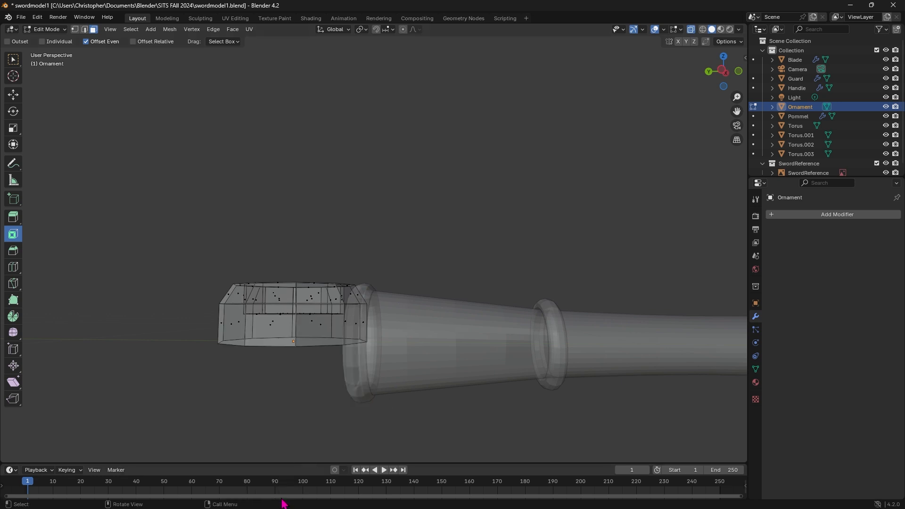
pyautogui.click(13, 60)
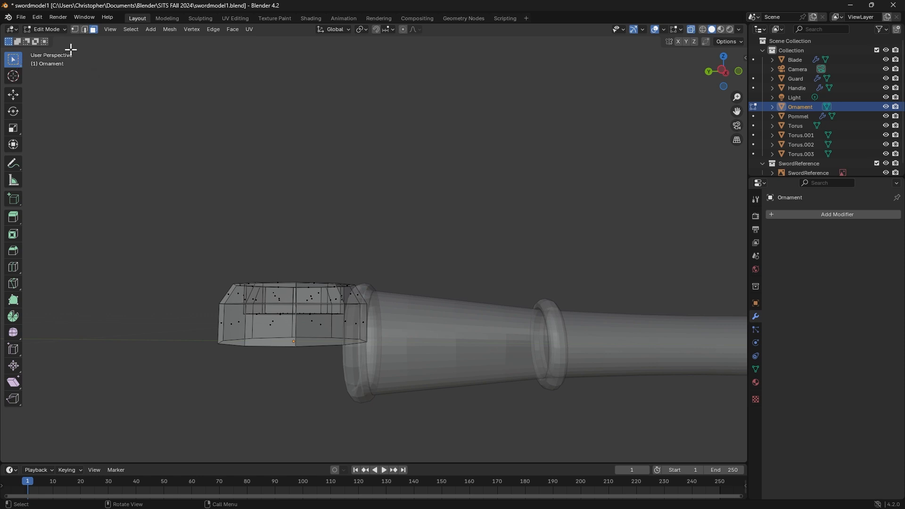
# Step: Leave Edit Mode and add a Mirror modifier to the Ornament
pyautogui.press('Tab')
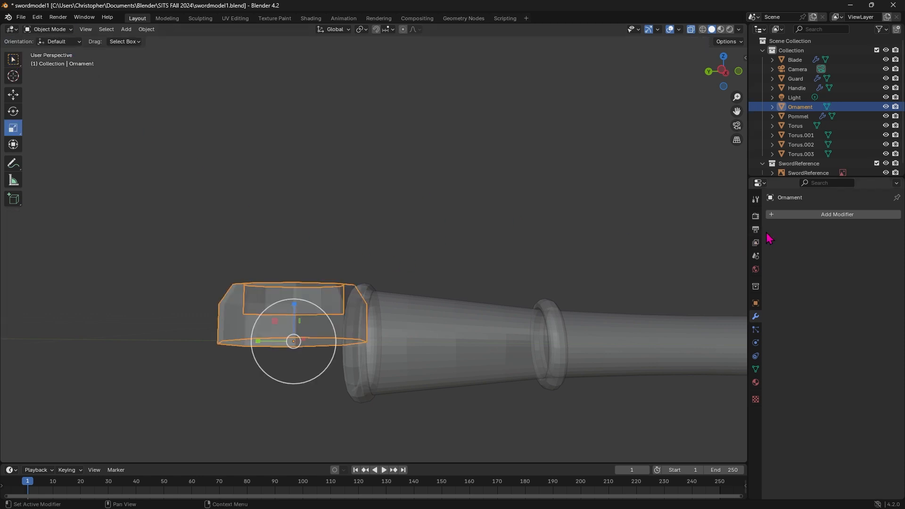
pyautogui.click(797, 216)
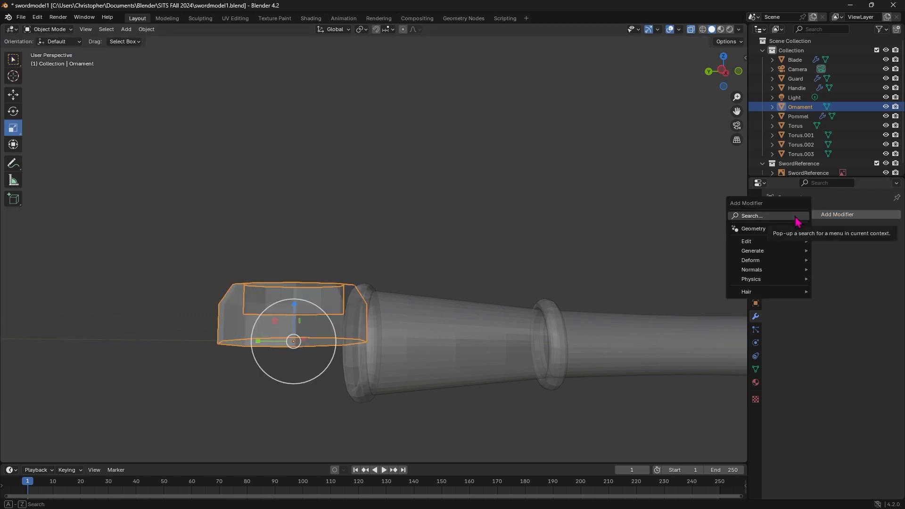
pyautogui.click(769, 216)
pyautogui.write('m')
pyautogui.click(763, 231)
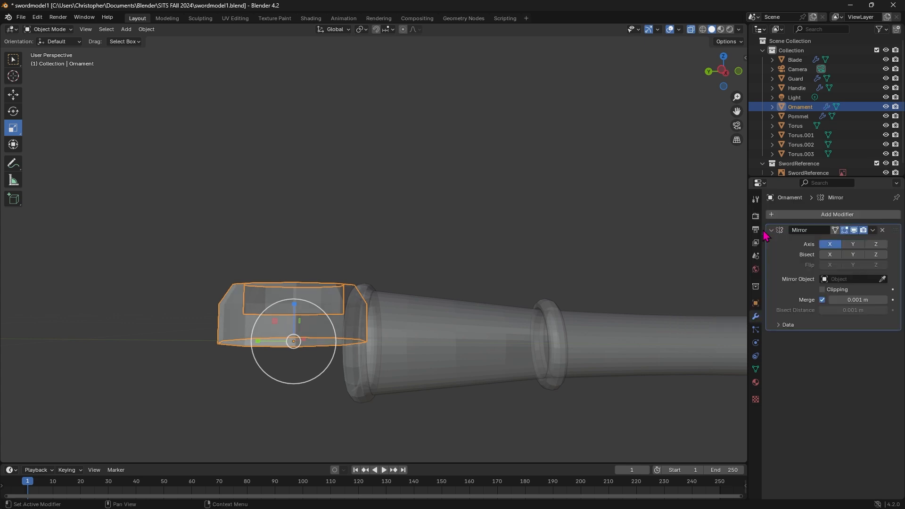
# Step: Try the Mirror modifier with the Y and Z axes added to X, and turn both off again
pyautogui.moveTo(561, 220); pyautogui.dragTo(542, 263, button='middle')
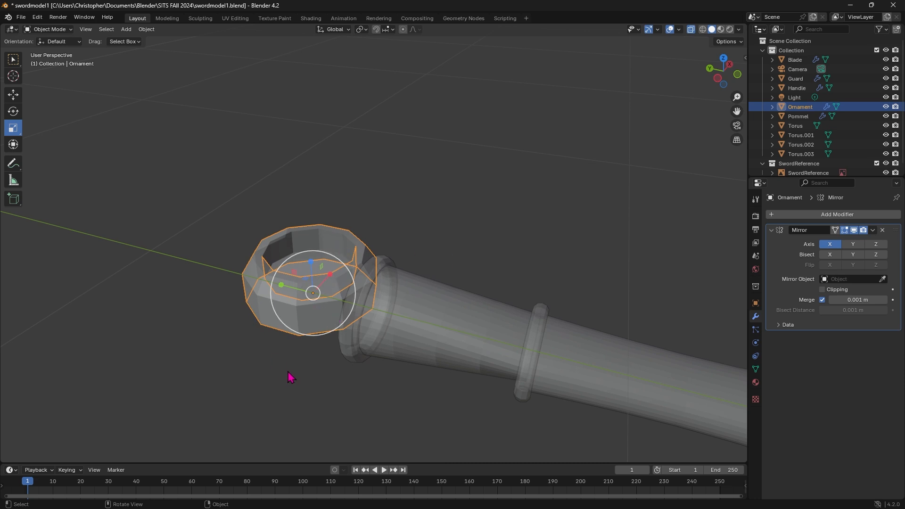
pyautogui.moveTo(289, 377); pyautogui.dragTo(299, 343, button='middle')
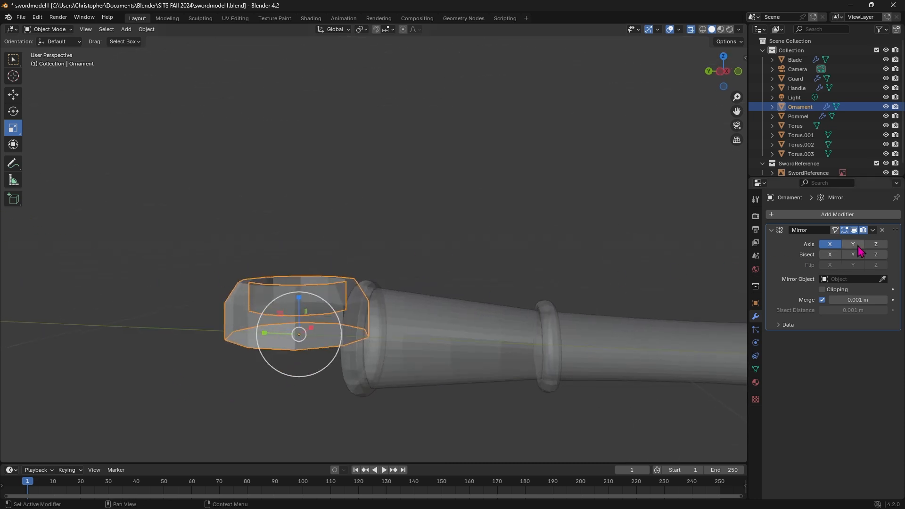
pyautogui.click(852, 243)
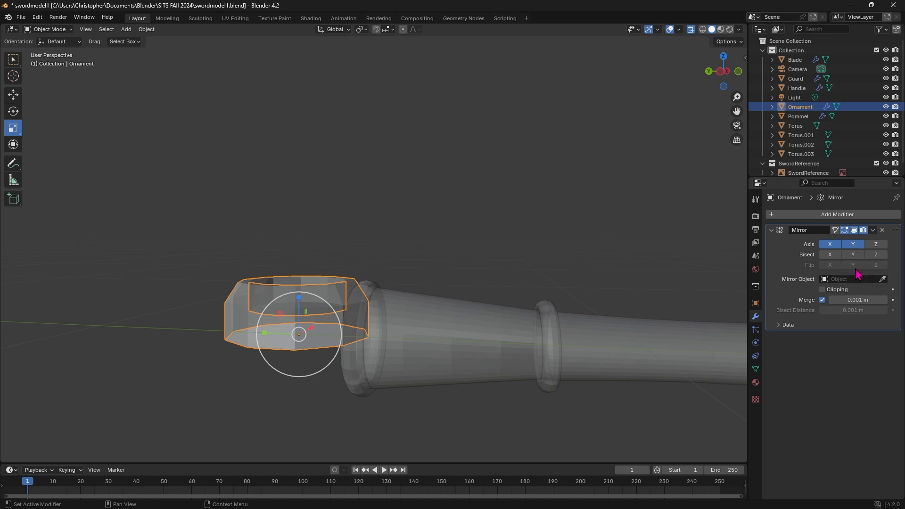
pyautogui.click(876, 244)
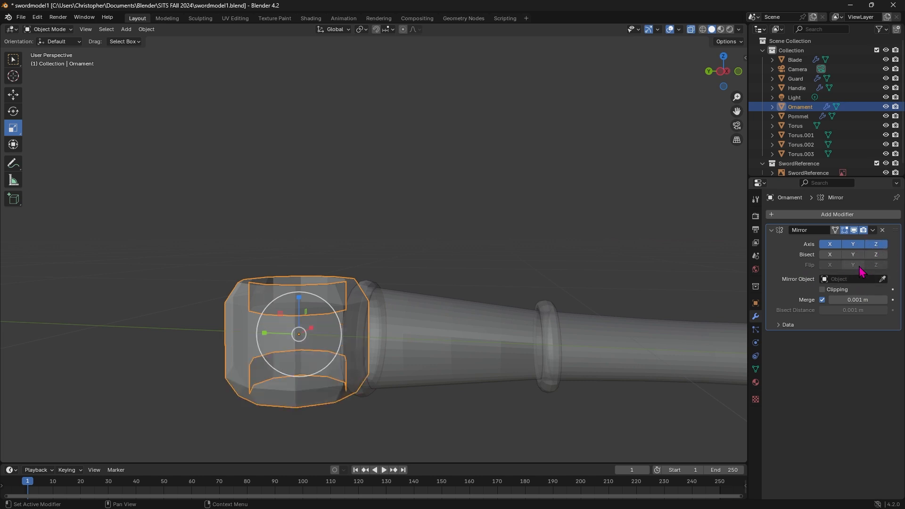
pyautogui.click(853, 245)
pyautogui.click(876, 244)
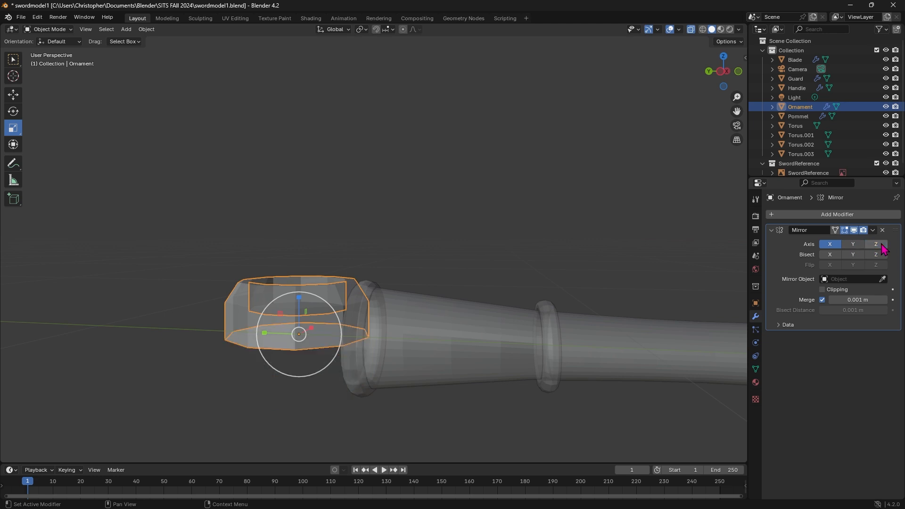
# Step: Enable the Z axis on the Ornament's Mirror modifier to mirror the upper half downward
pyautogui.moveTo(582, 195); pyautogui.dragTo(403, 265, button='middle')
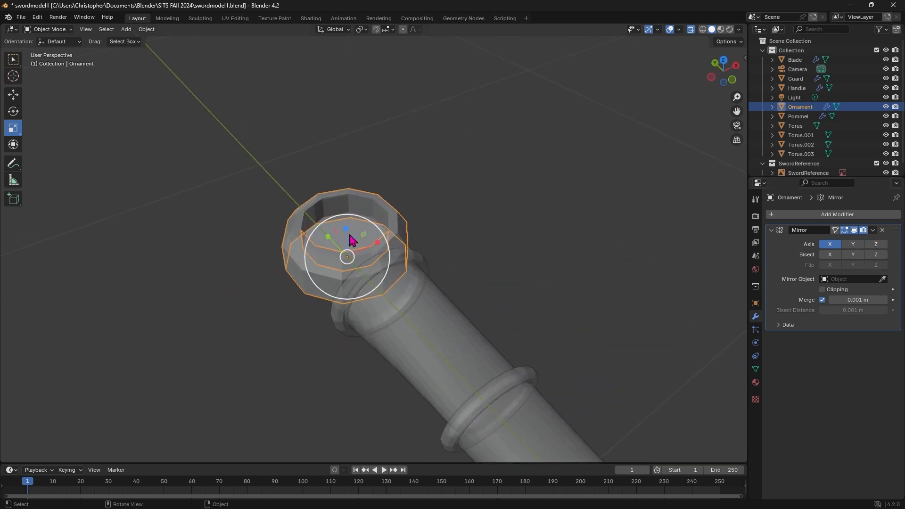
pyautogui.moveTo(530, 302); pyautogui.dragTo(388, 250, button='middle')
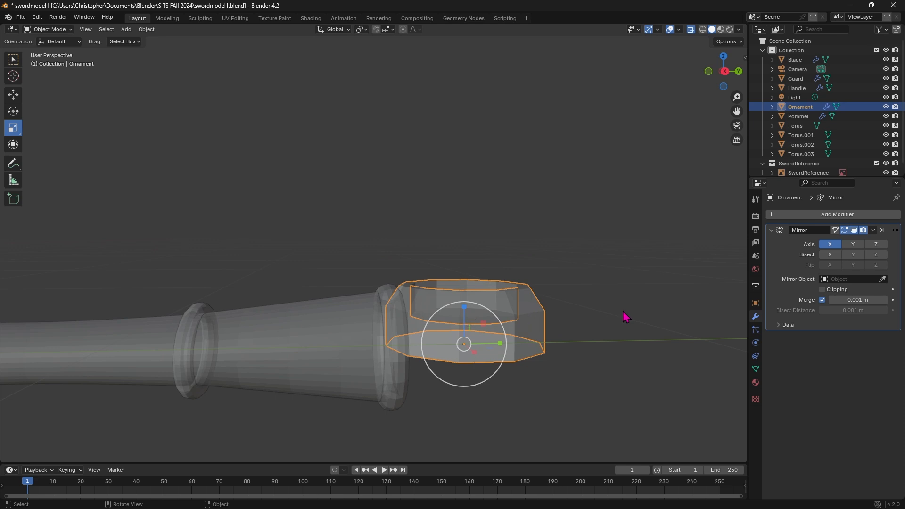
pyautogui.click(876, 245)
pyautogui.moveTo(364, 219); pyautogui.dragTo(517, 223, button='middle')
pyautogui.moveTo(363, 391); pyautogui.dragTo(420, 311, button='middle')
pyautogui.moveTo(483, 200); pyautogui.dragTo(434, 248, button='middle')
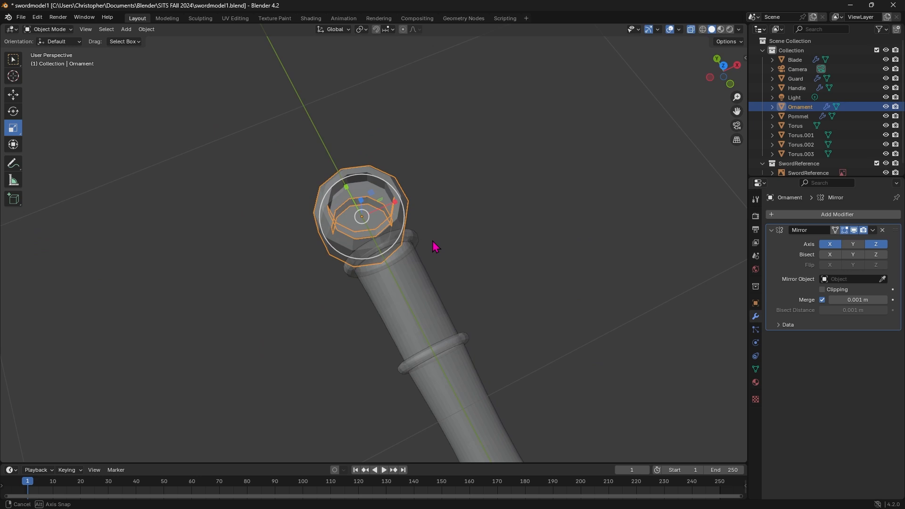
# Step: Deselect the Ornament, collapse its Mirror modifier settings, and turn off X-ray display
pyautogui.click(197, 149)
pyautogui.click(772, 230)
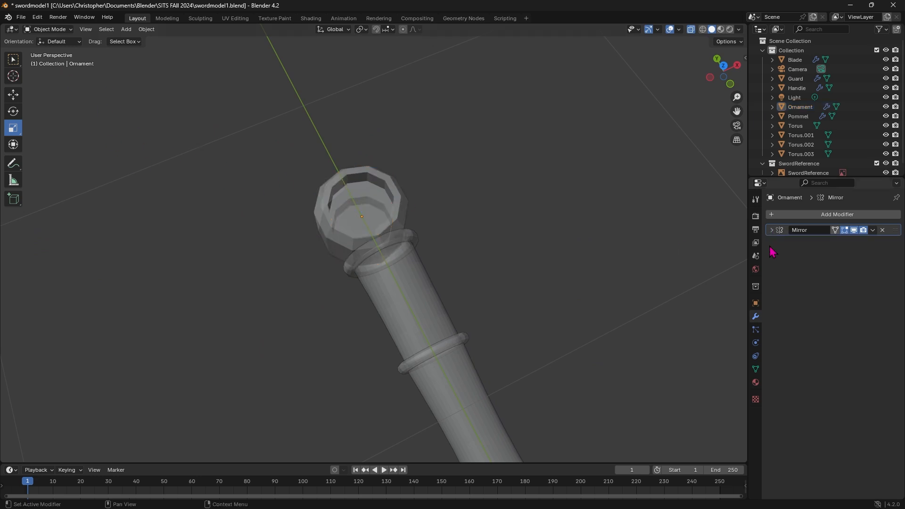
pyautogui.click(689, 30)
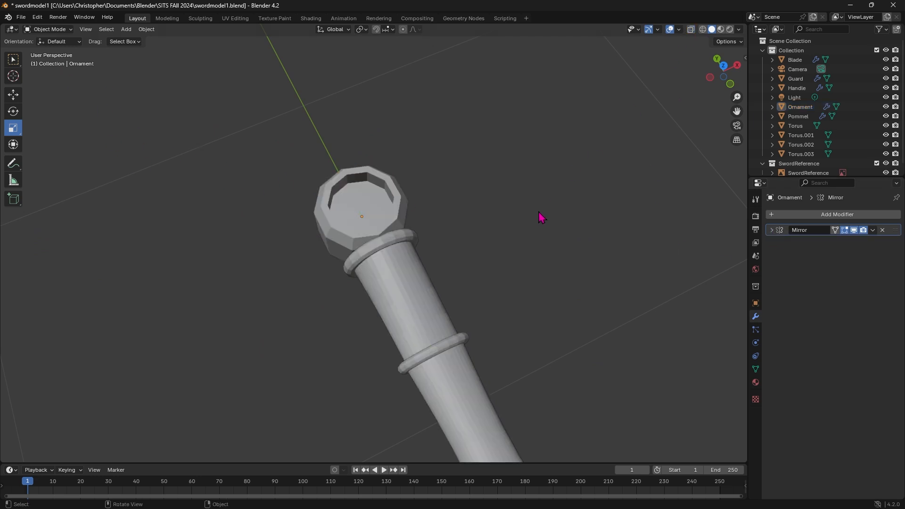
# Step: Add a Subdivision modifier to the Ornament below Mirror and set its viewport levels to 2
pyautogui.scroll(3, 518, 219)
pyautogui.moveTo(495, 217); pyautogui.dragTo(517, 182, button='middle')
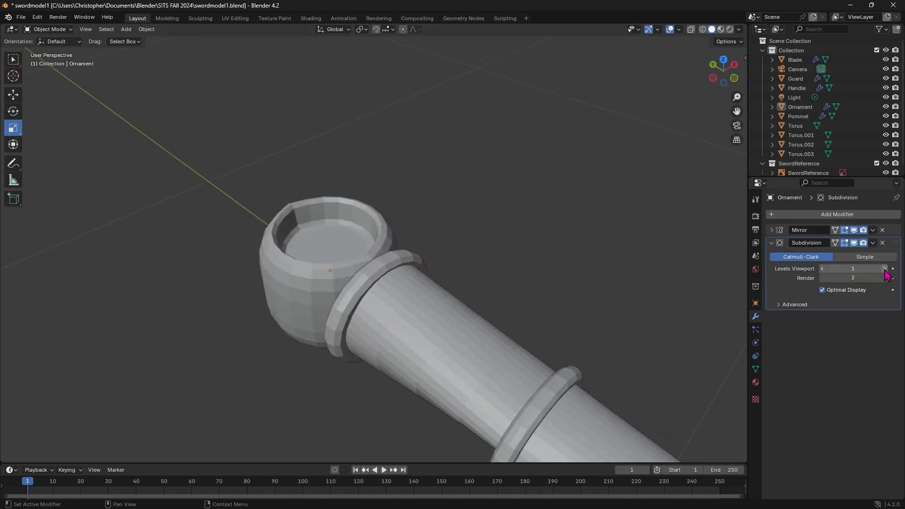
pyautogui.click(885, 268)
pyautogui.moveTo(675, 209); pyautogui.dragTo(304, 187, button='middle')
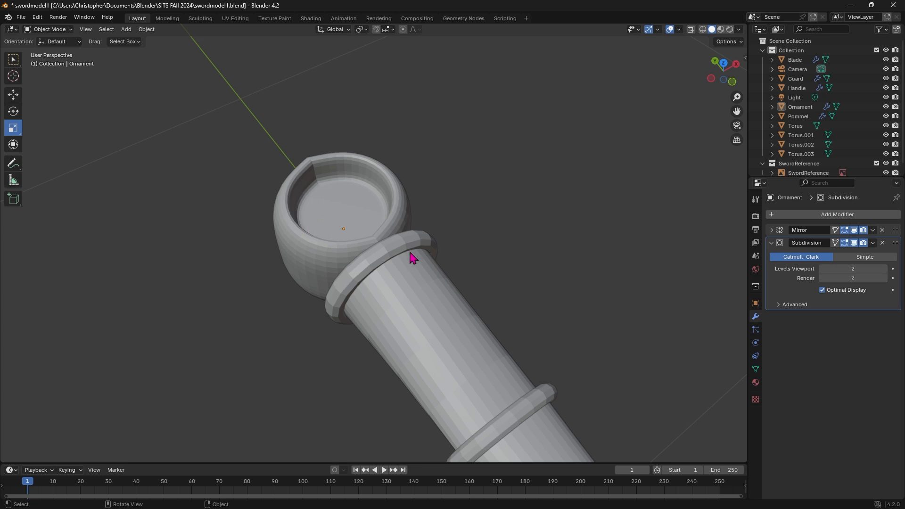
# Step: Enter Edit Mode on the Ornament and hide its Subdivision modifier in the viewport
pyautogui.click(279, 218)
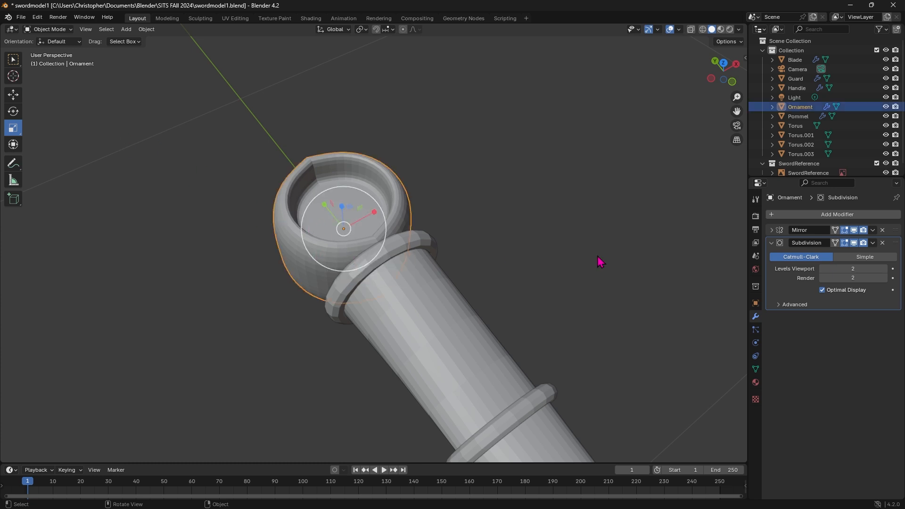
pyautogui.press('Tab')
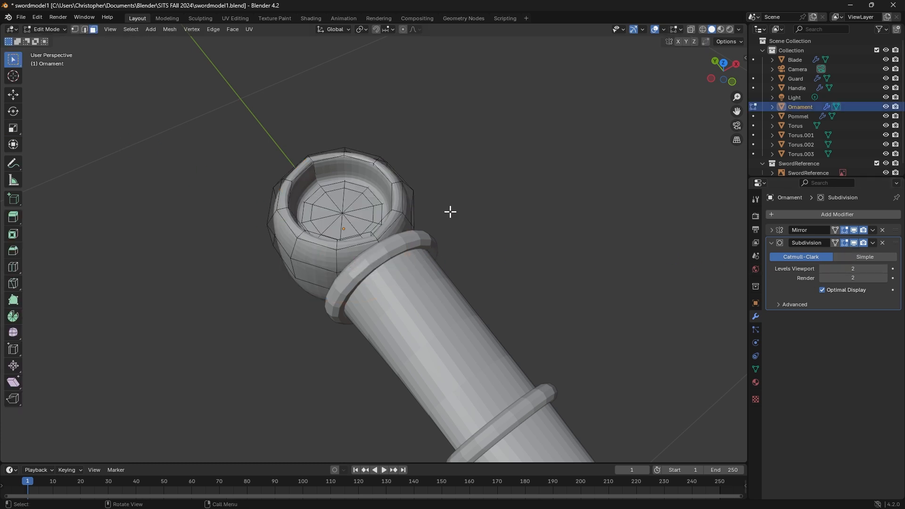
pyautogui.click(854, 243)
pyautogui.scroll(2, 518, 191)
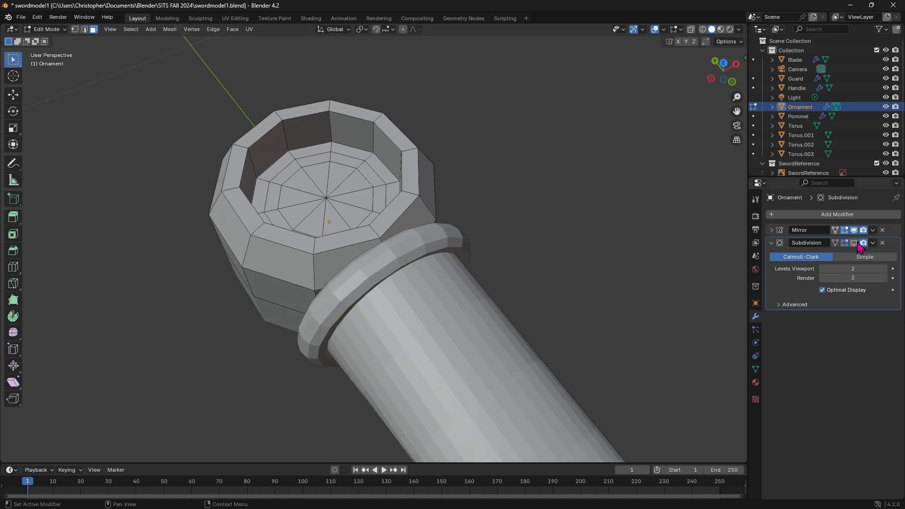
pyautogui.moveTo(469, 153)
pyautogui.mouseDown(button='middle')
pyautogui.moveTo(493, 160)
pyautogui.moveTo(477, 168)
pyautogui.moveTo(467, 151)
pyautogui.mouseUp(button='middle')
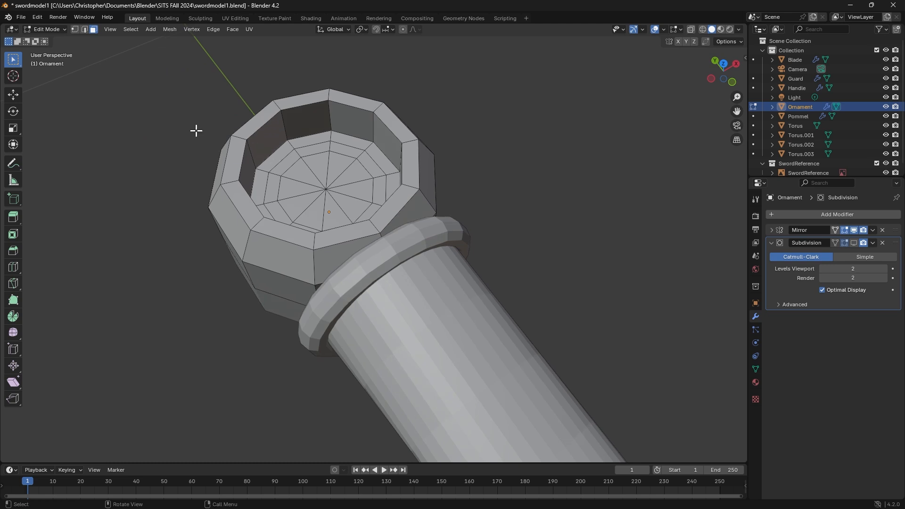
# Step: Crease the Ornament's outer rim, inner rim and recess floor edge loops to 1.000, and show the Subdivision modifier again
pyautogui.press('2')
pyautogui.keyDown('alt'); pyautogui.click(224, 163); pyautogui.keyUp('alt')
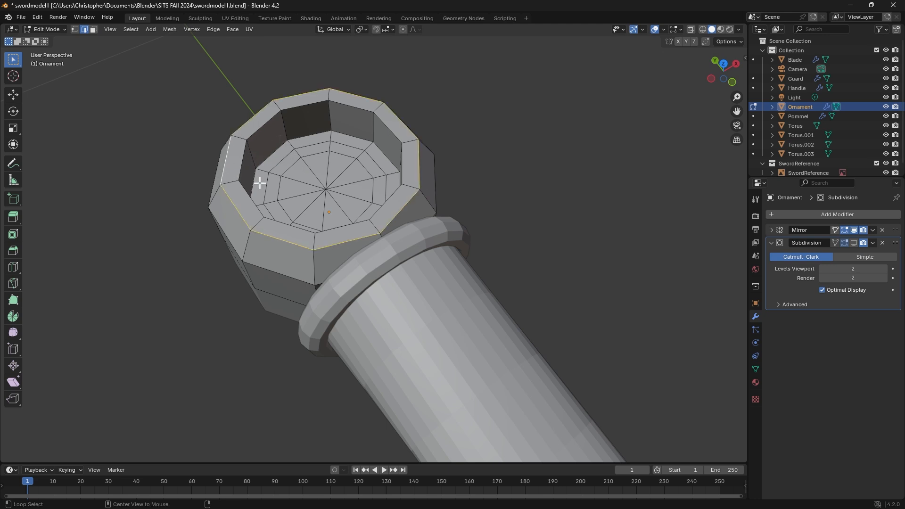
pyautogui.keyDown('alt'); pyautogui.click(242, 159); pyautogui.keyUp('alt')
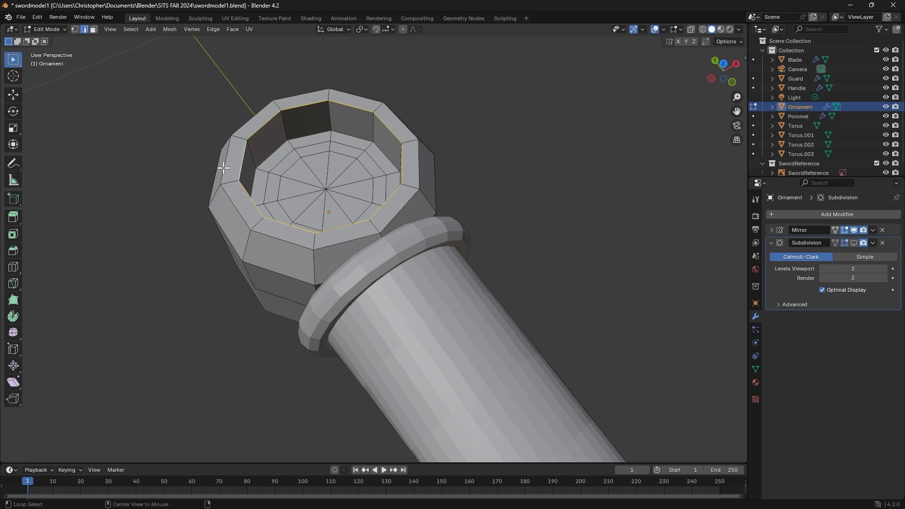
pyautogui.keyDown('alt'); pyautogui.click(224, 168); pyautogui.keyUp('alt')
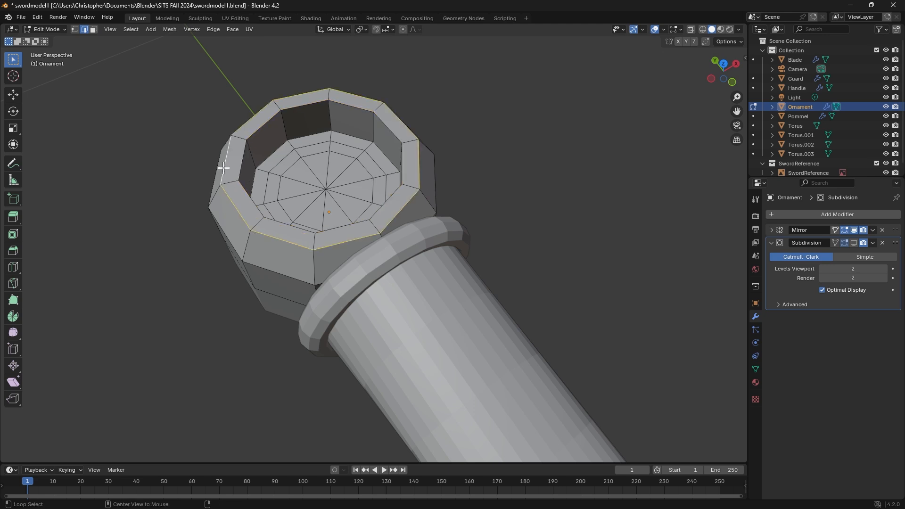
pyautogui.keyDown('alt'); pyautogui.keyDown('shift'); pyautogui.click(241, 163); pyautogui.keyUp('shift'); pyautogui.keyUp('alt')
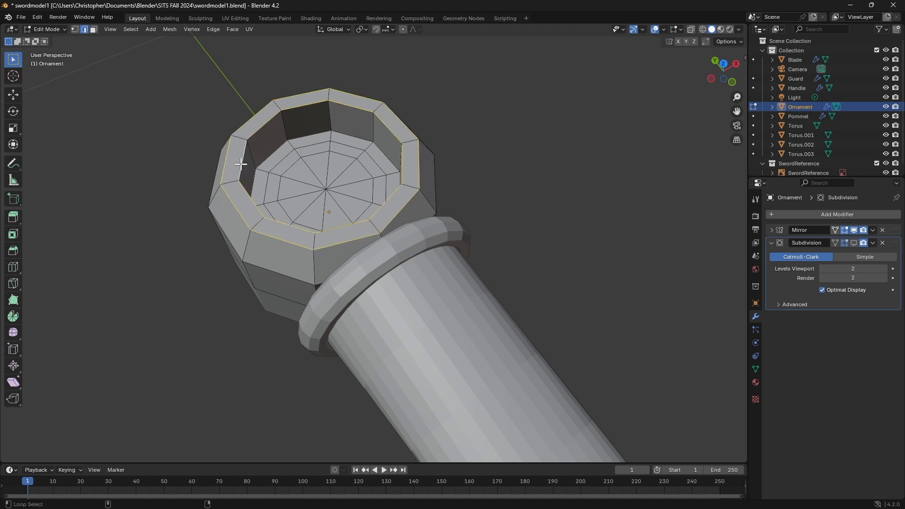
pyautogui.keyDown('alt'); pyautogui.keyDown('shift'); pyautogui.click(267, 156); pyautogui.keyUp('shift'); pyautogui.keyUp('alt')
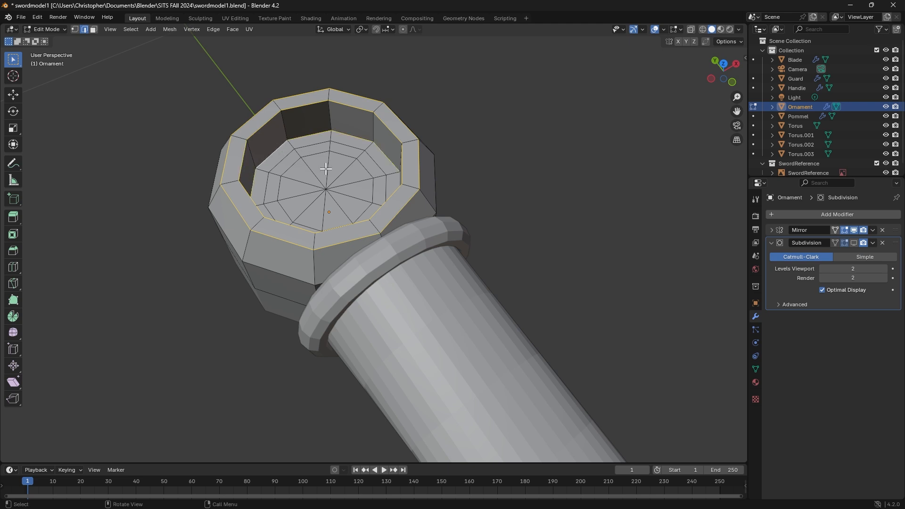
pyautogui.hotkey('ctrl', 'e')
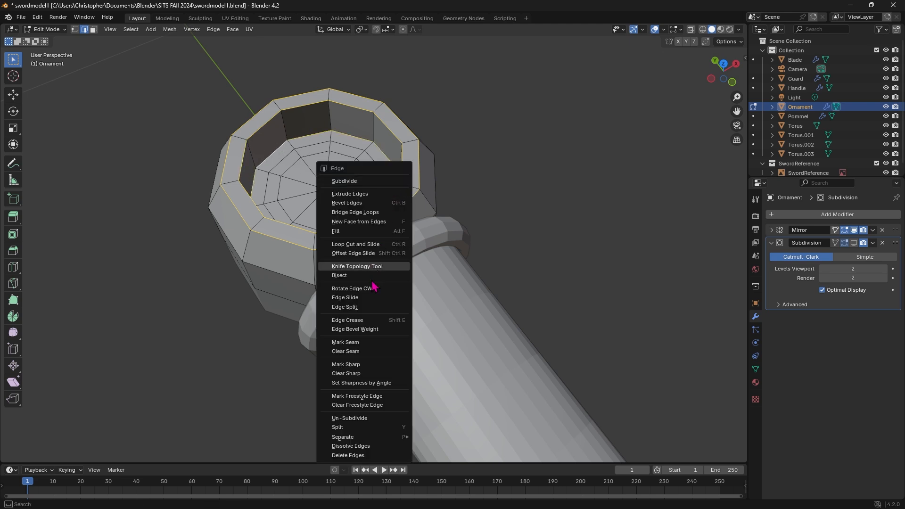
pyautogui.click(368, 320)
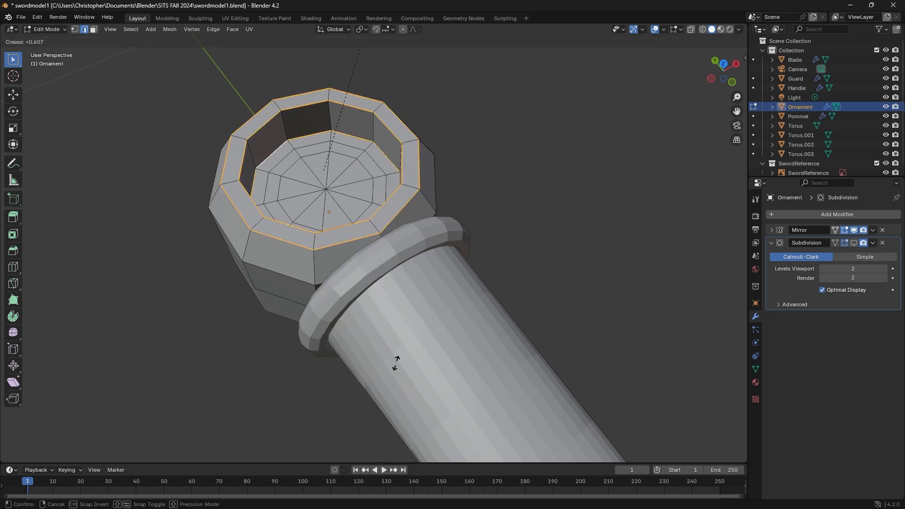
pyautogui.click(386, 193)
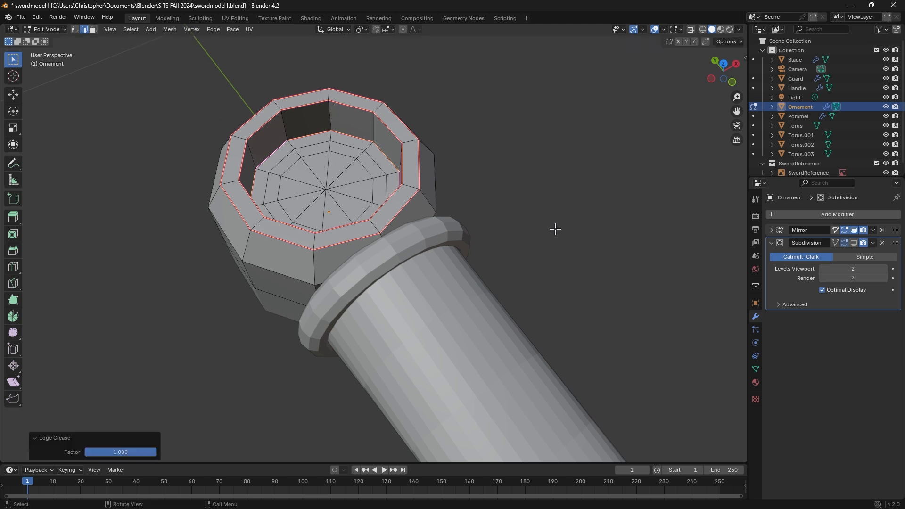
pyautogui.click(854, 243)
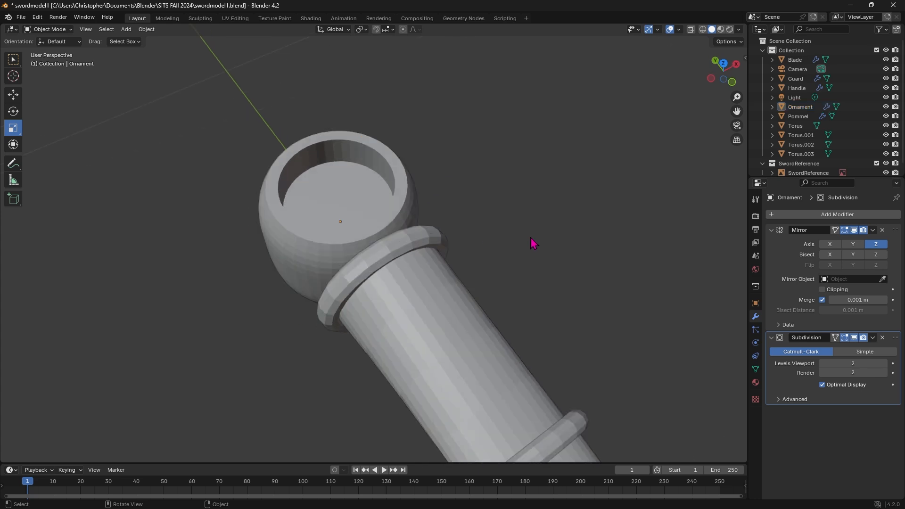
# Step: Scale the ring at the end of the pommel uniformly to 0.995
pyautogui.click(358, 263)
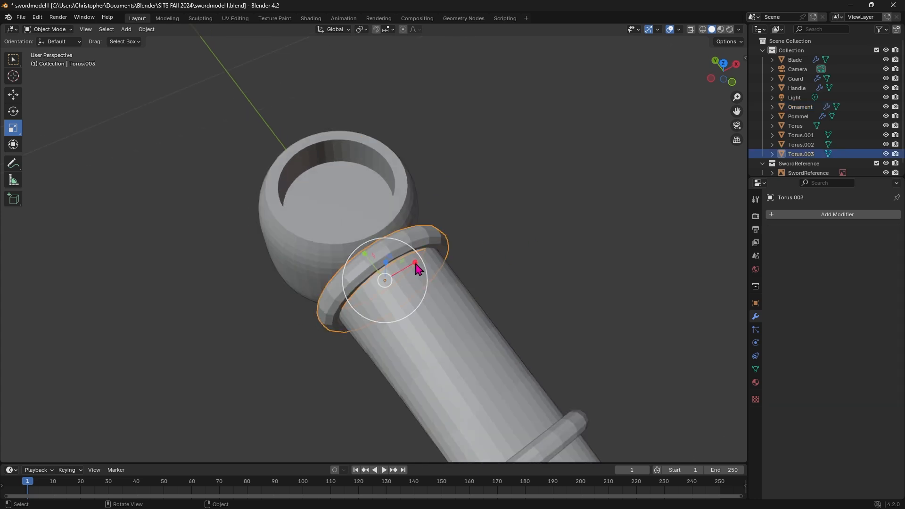
pyautogui.moveTo(420, 267); pyautogui.dragTo(423, 263)
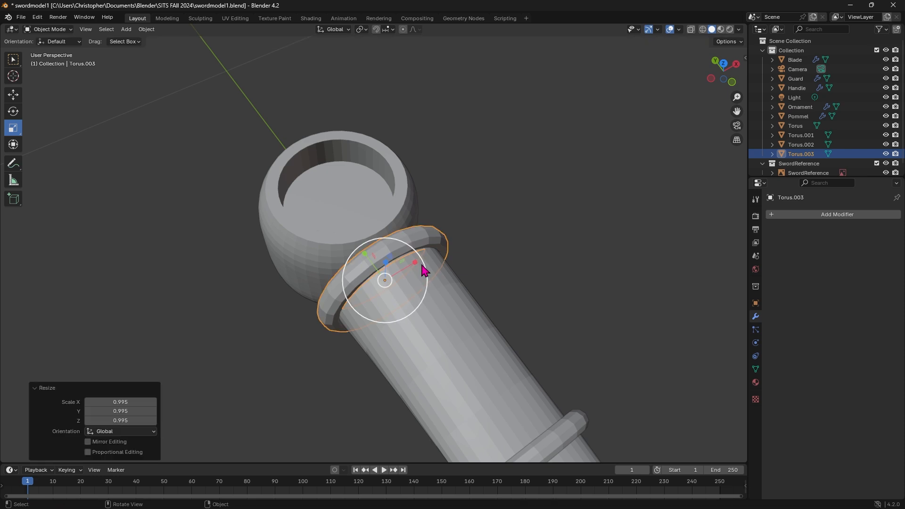
# Step: Move the Ornament about 0.008 m along the negative Y axis into the pommel's end ring, and deselect it
pyautogui.moveTo(263, 301); pyautogui.dragTo(324, 307, button='middle')
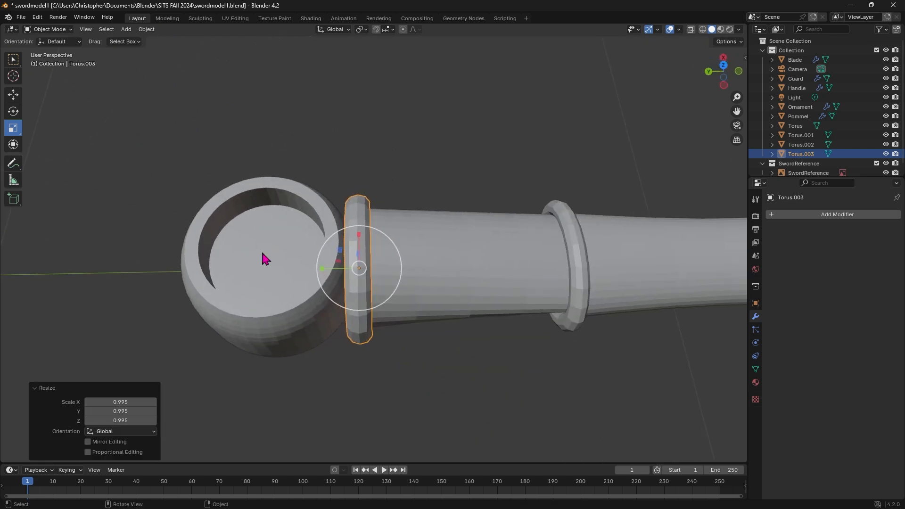
pyautogui.click(261, 251)
pyautogui.click(13, 94)
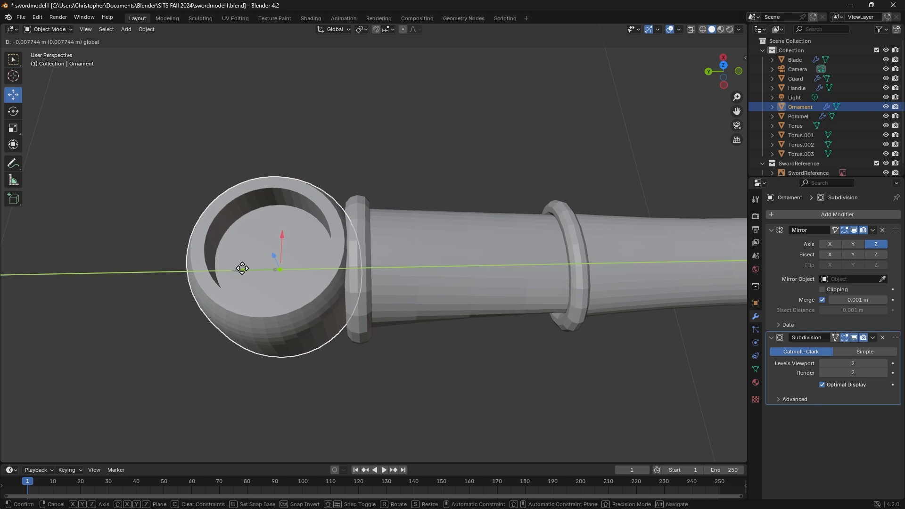
pyautogui.click(240, 267)
pyautogui.click(498, 137)
# Step: Examine the sword's hilt, guard and blade together from several angles
pyautogui.moveTo(499, 138); pyautogui.dragTo(291, 176, button='middle')
pyautogui.scroll(-5, 288, 200)
pyautogui.scroll(-3, 265, 277)
pyautogui.moveTo(264, 277); pyautogui.dragTo(374, 276, button='middle')
pyautogui.scroll(-3, 374, 276)
pyautogui.scroll(-3, 463, 350)
pyautogui.scroll(3, 528, 337)
pyautogui.moveTo(554, 362); pyautogui.dragTo(512, 304, button='middle')
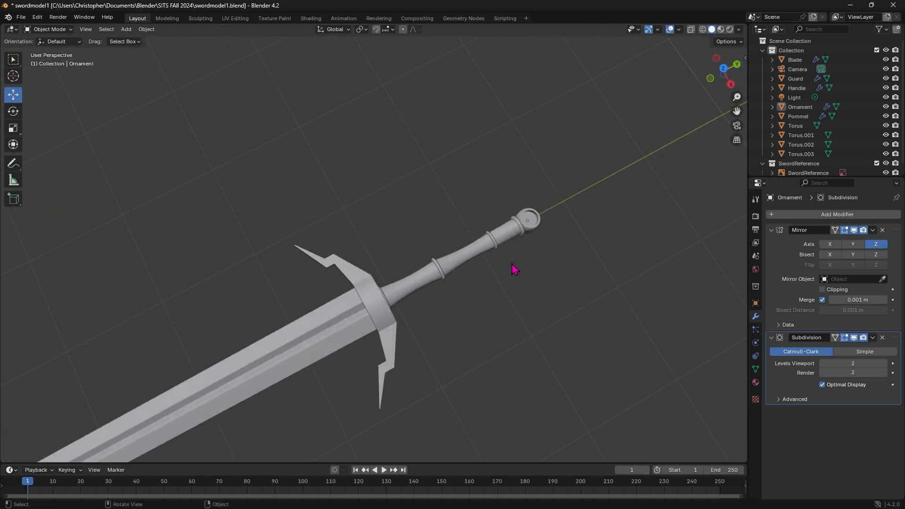
# Step: Save the sword file under its existing name
pyautogui.click(21, 17)
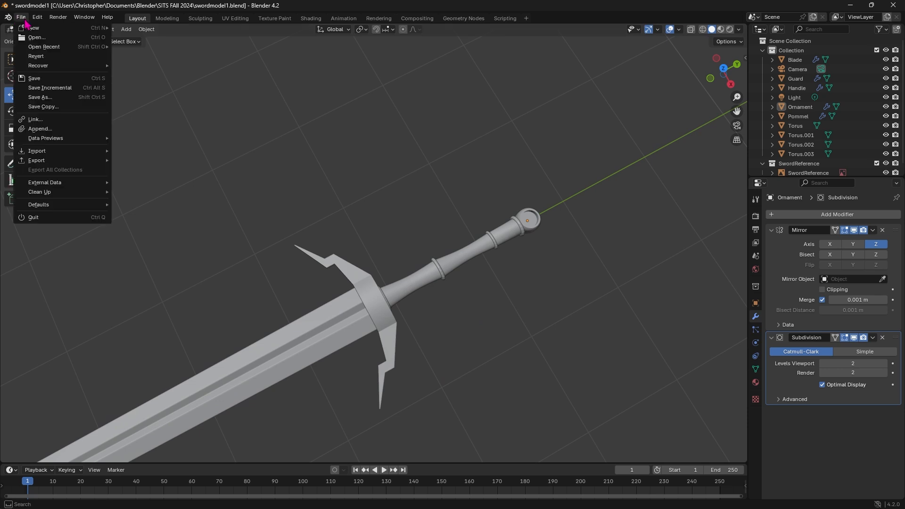
pyautogui.click(48, 81)
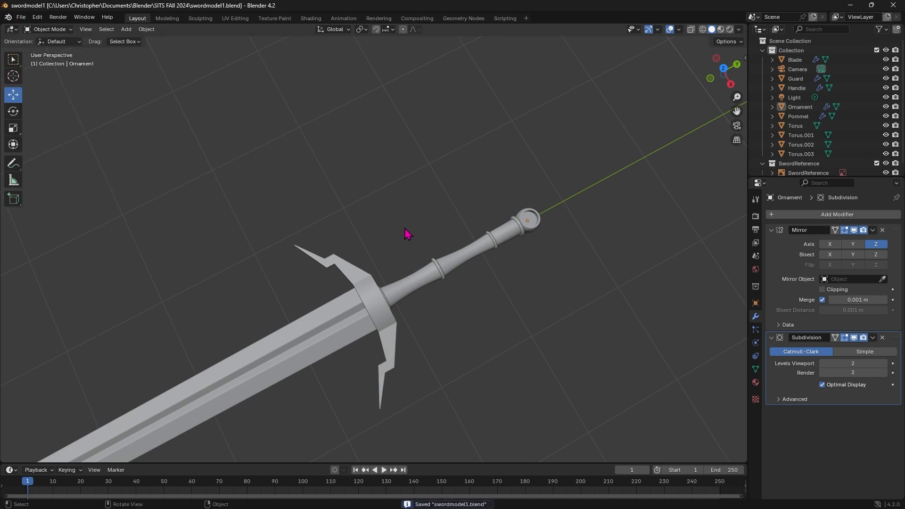